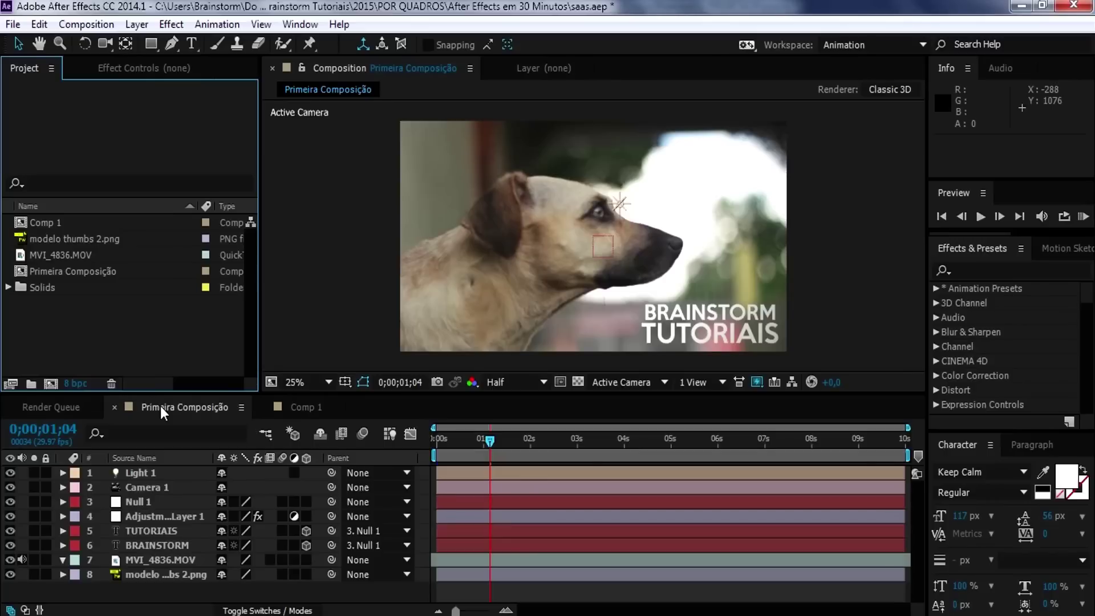
Drag the Primeira Composição comp from After Effects into Premiere's Project panel as a linked item
left_click(471, 598)
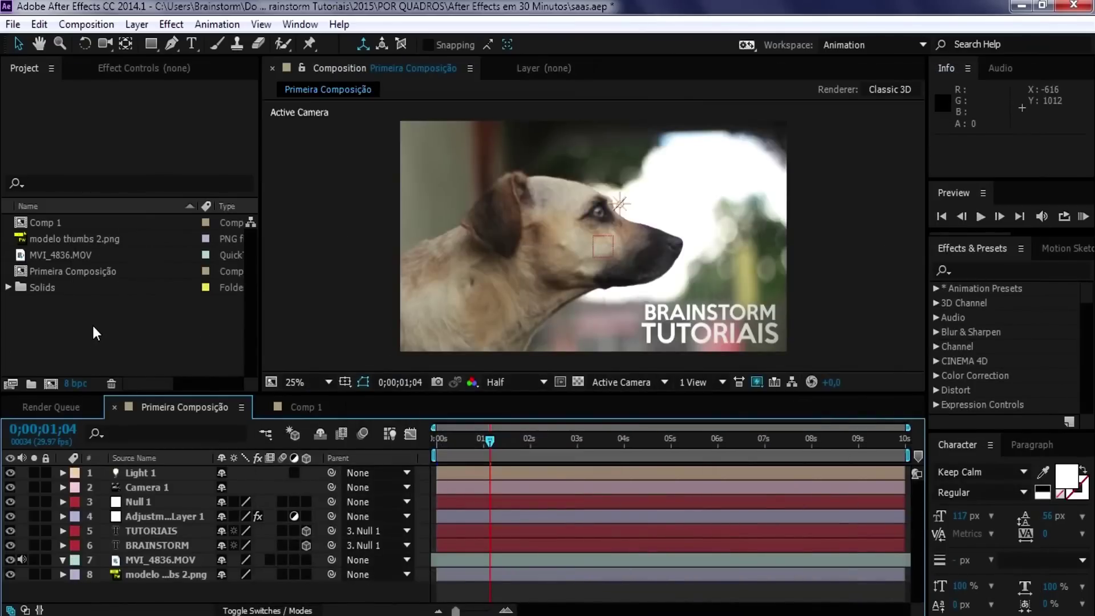
left_click(83, 275)
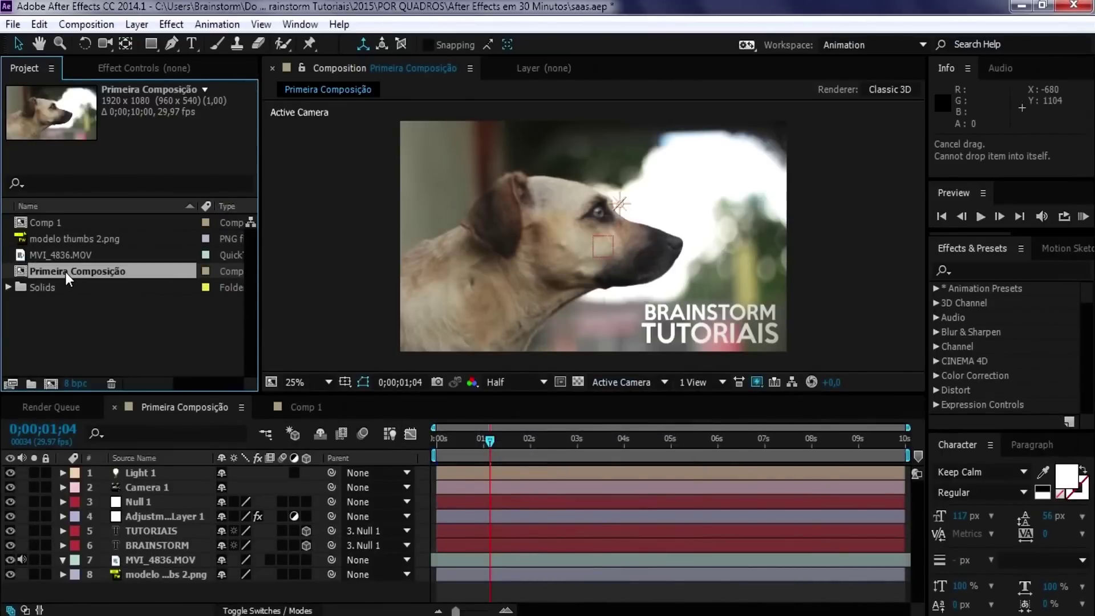
key("Return")
left_click_drag(67, 278, 415, 451)
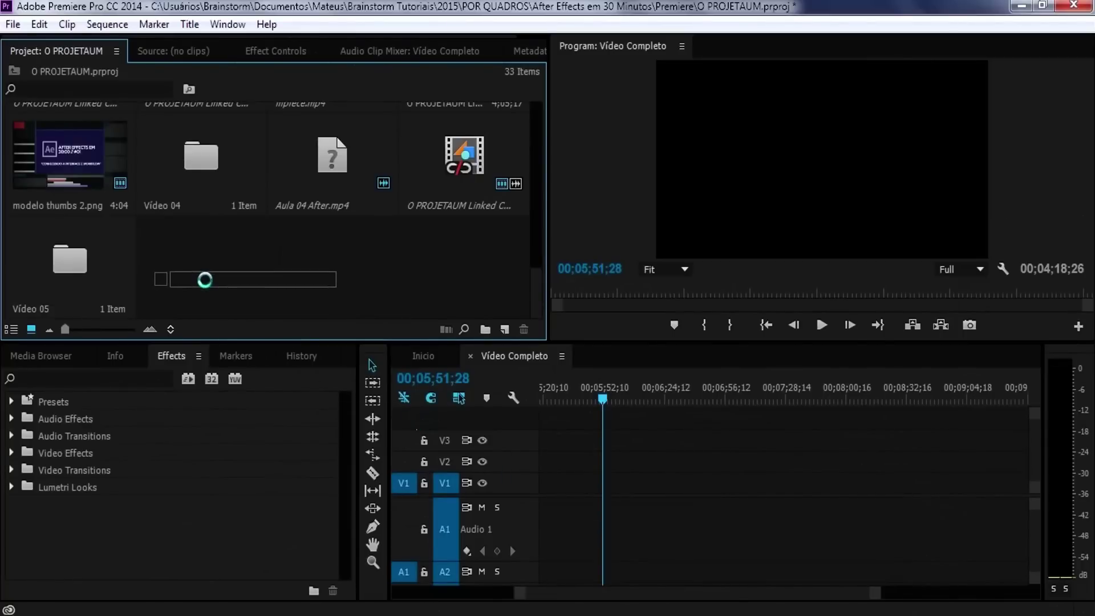
mouse_move(415, 451)
left_mouse_down()
mouse_move(203, 277)
mouse_move(610, 534)
left_mouse_up()
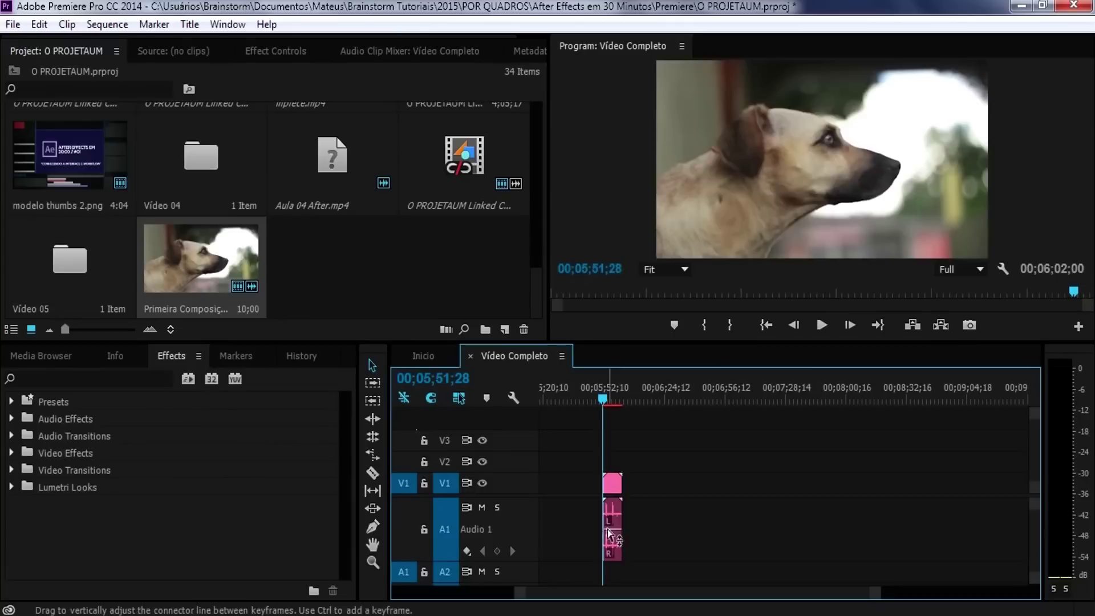
Test the comp clip on the Vídeo Completo timeline, then delete it from the sequence
left_click(609, 401)
left_click_drag(610, 402, 616, 402)
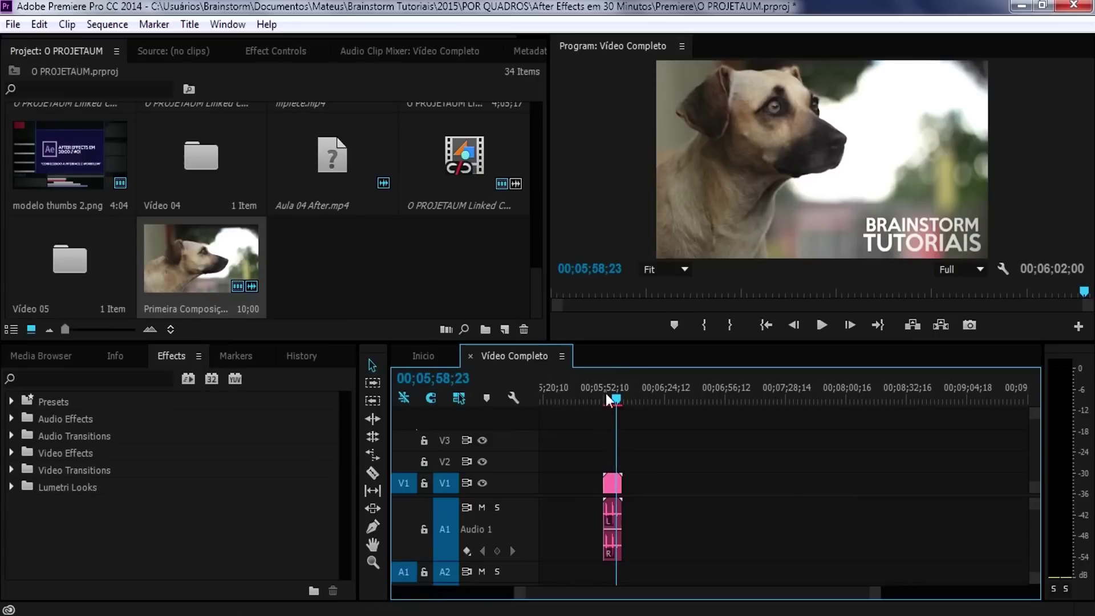
key("Up")
left_click(613, 494)
key("Delete")
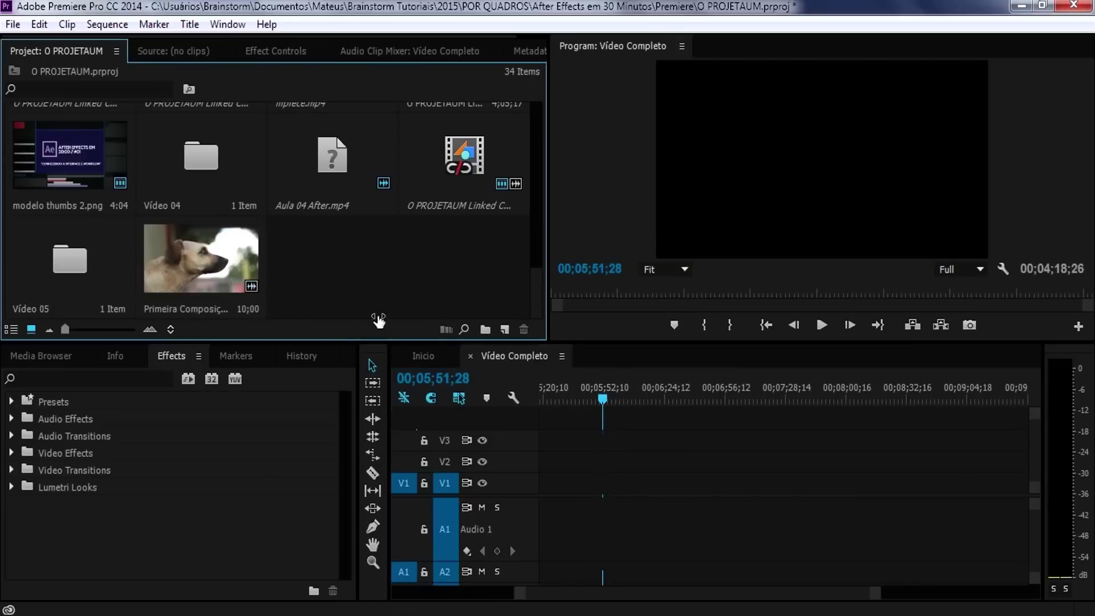
Back in After Effects, add Primeira Composição to the Render Queue through File > Export
left_click(556, 610)
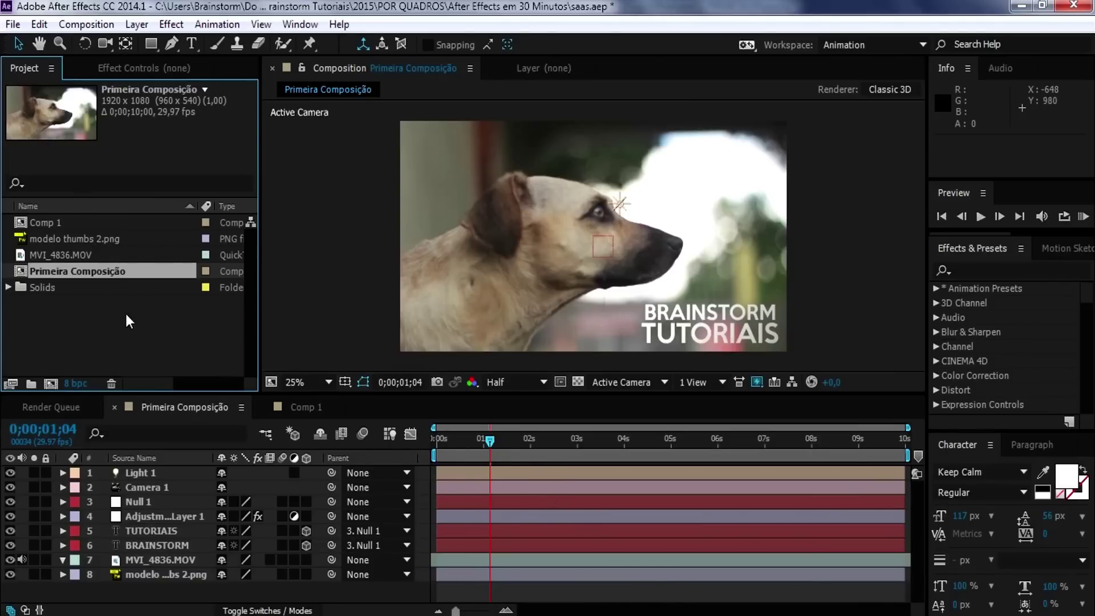
left_click(111, 342)
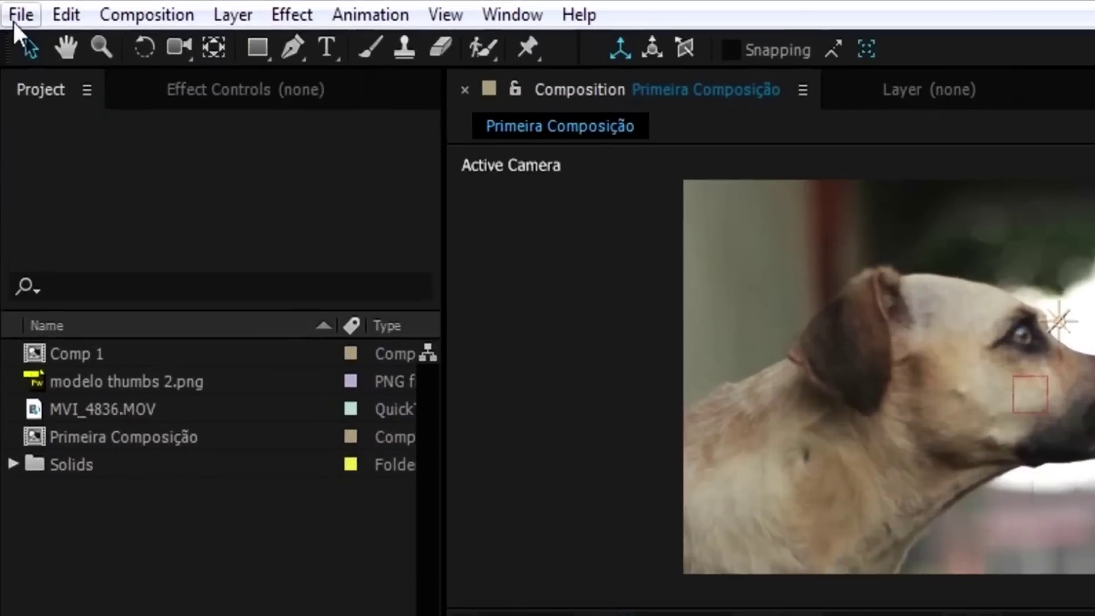
left_click(12, 24)
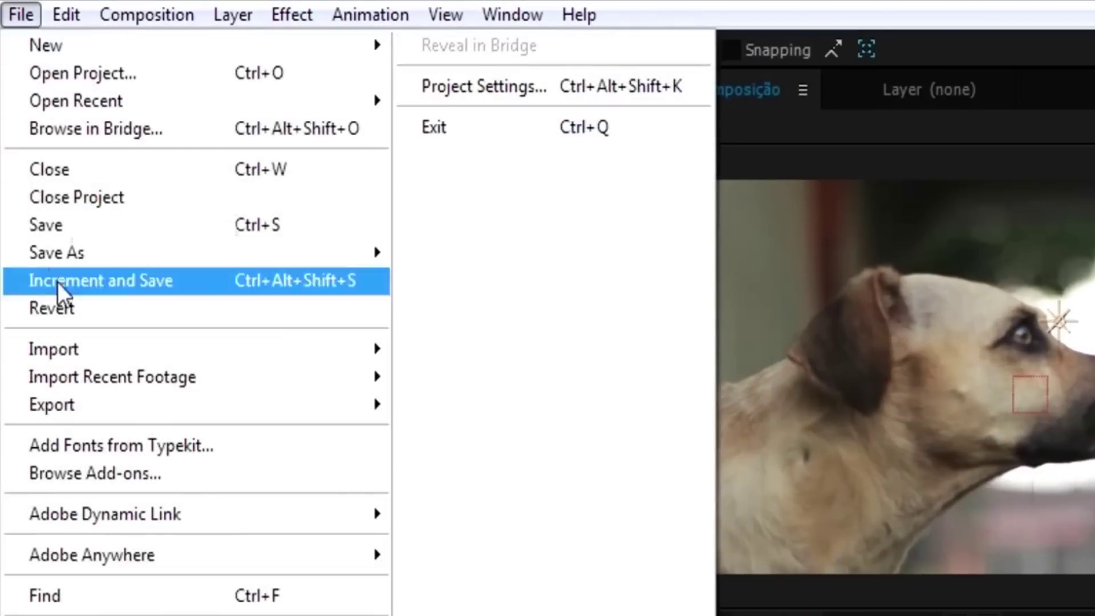
mouse_move(114, 403)
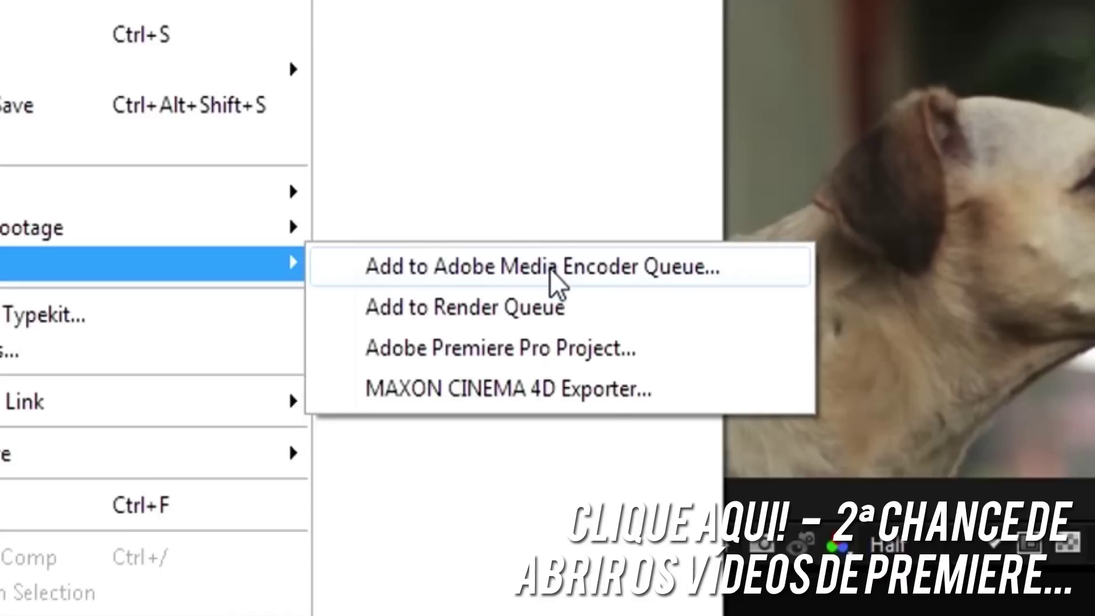
left_click(564, 308)
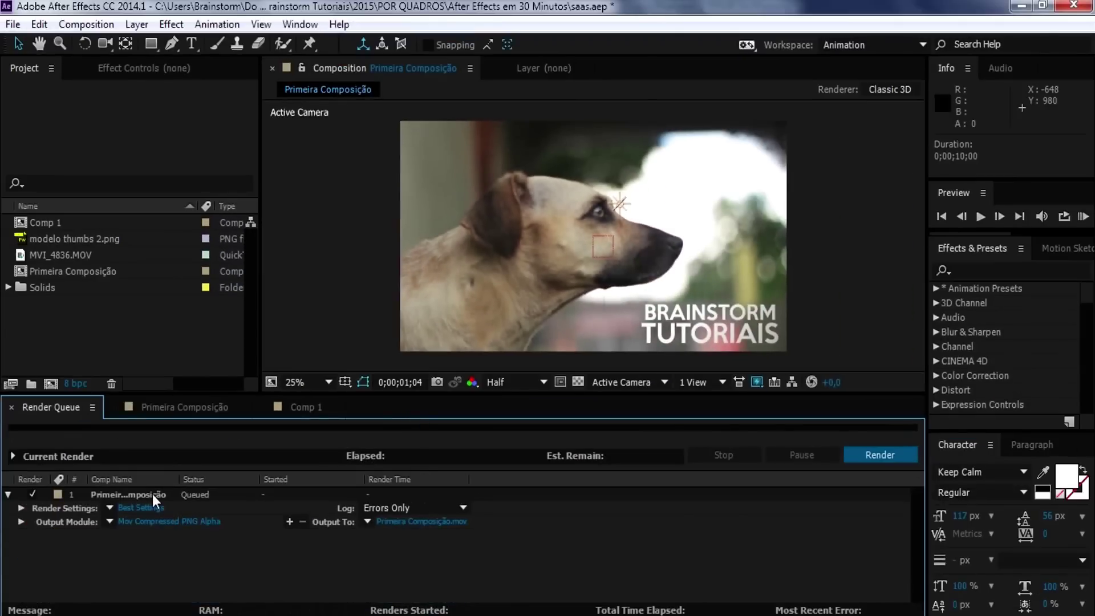
Keep Best Settings for the Primeira Composição render item and leave its output template unchanged
left_click(152, 493)
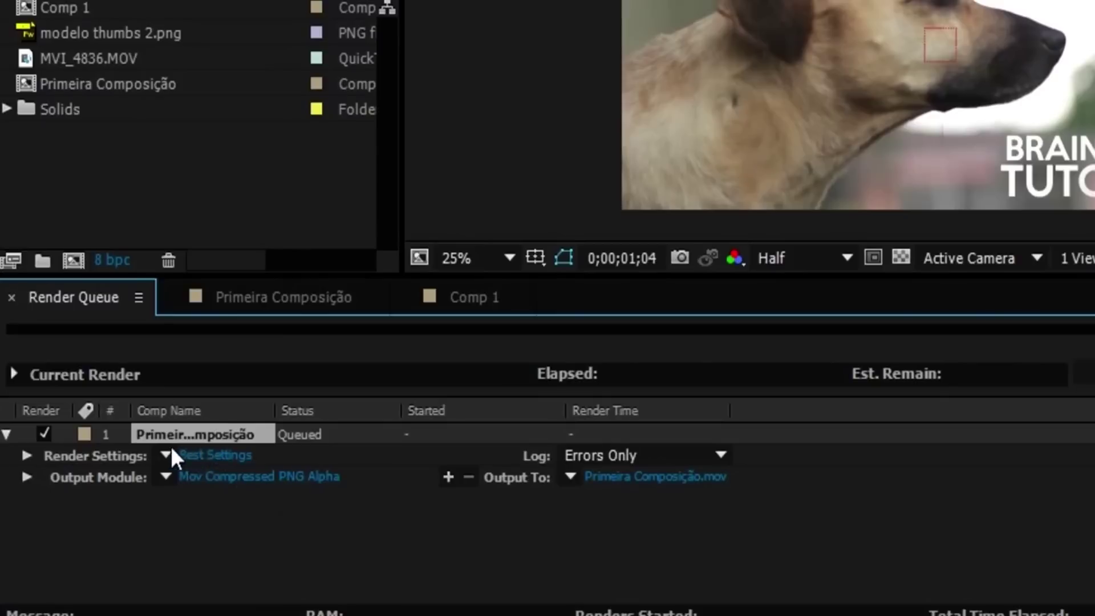
left_click(150, 470)
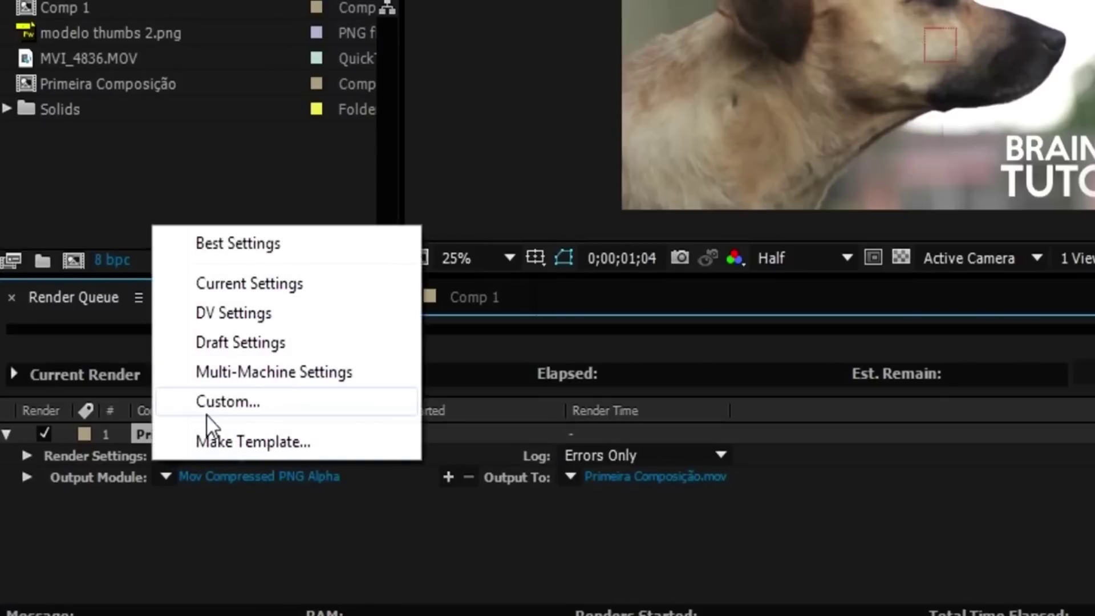
left_click(244, 534)
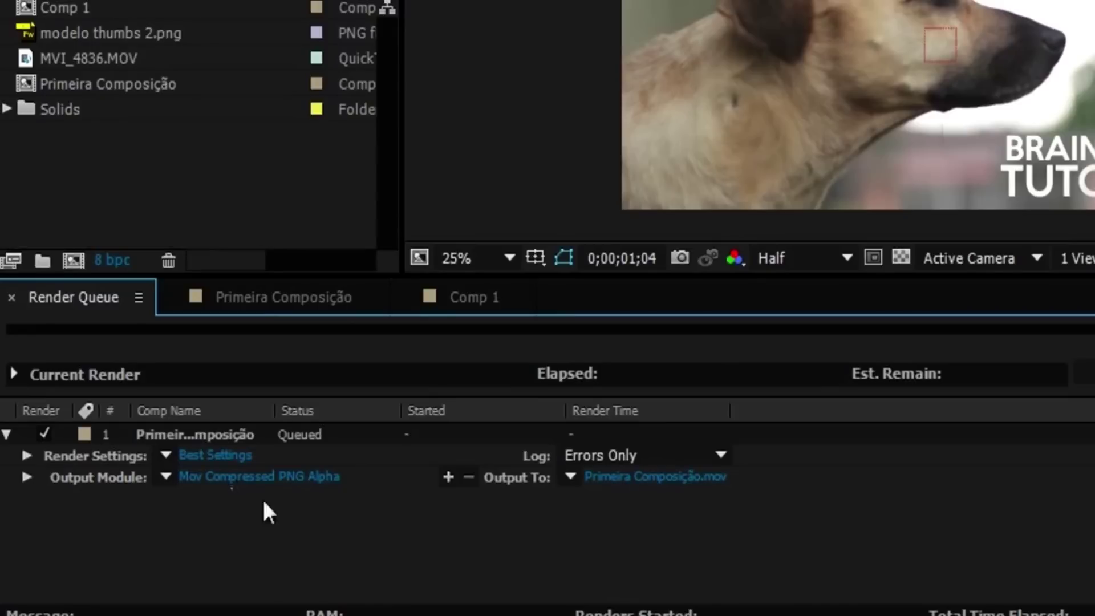
left_click(165, 477)
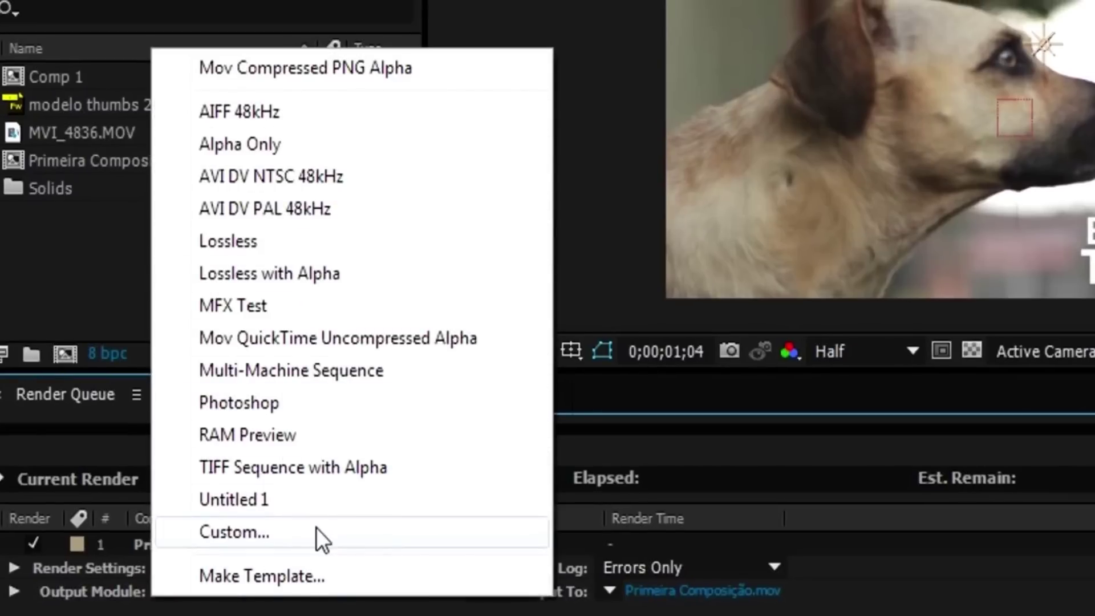
key("Escape")
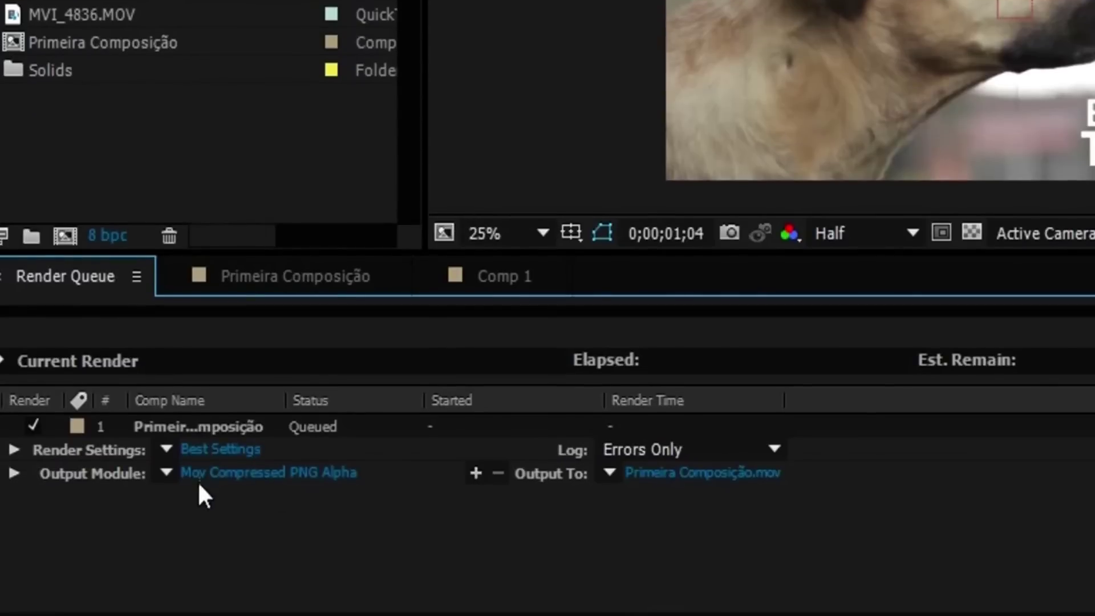
left_click(308, 472)
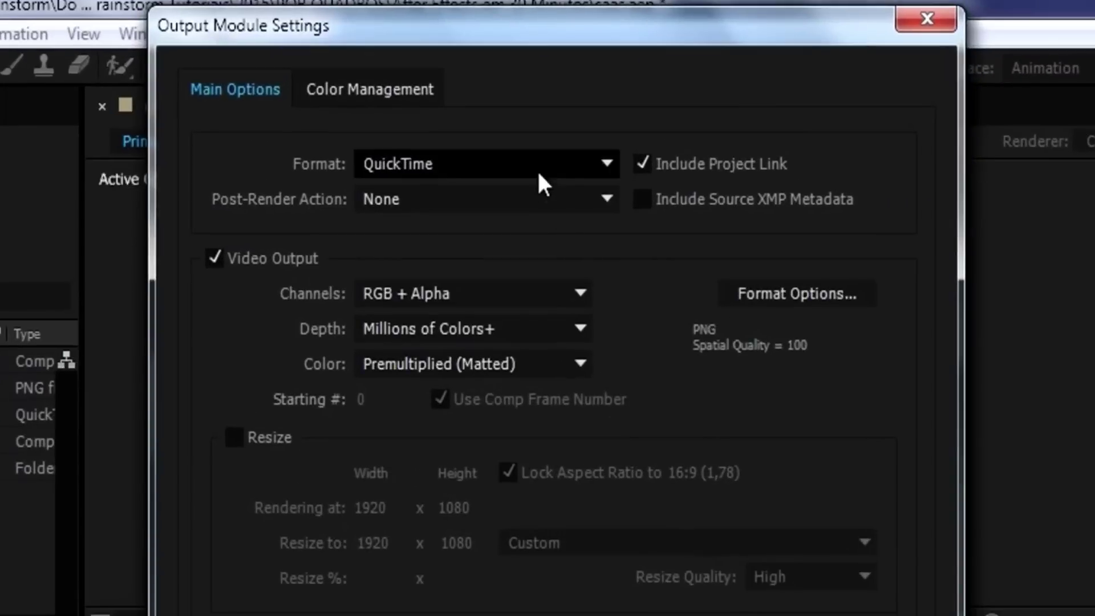
Keep the QuickTime format with the PNG video codec at quality 100
left_click(547, 102)
left_click(502, 377)
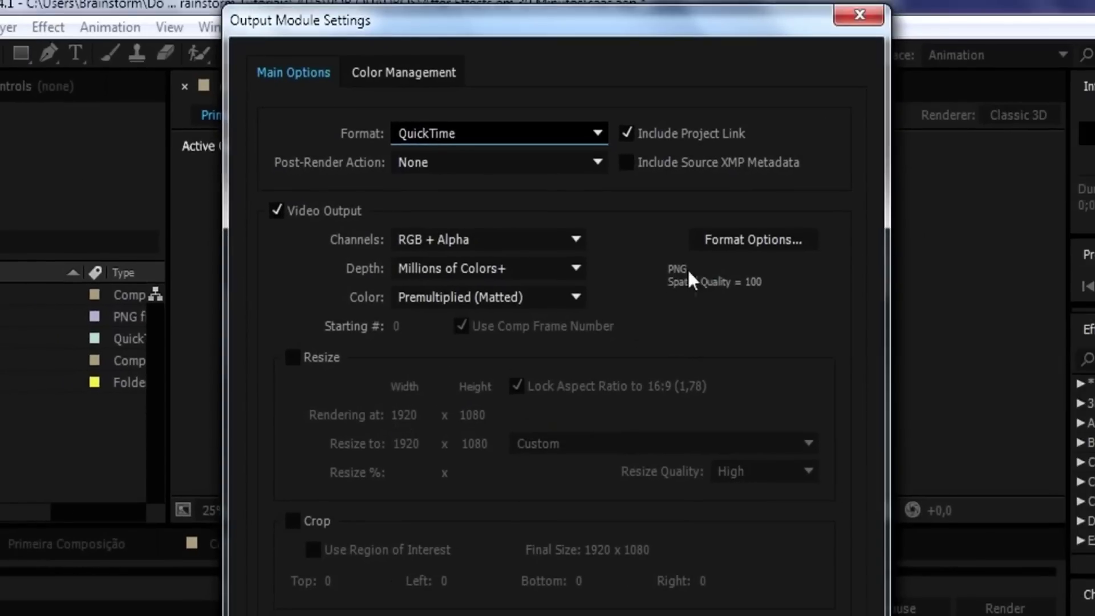
left_click(742, 238)
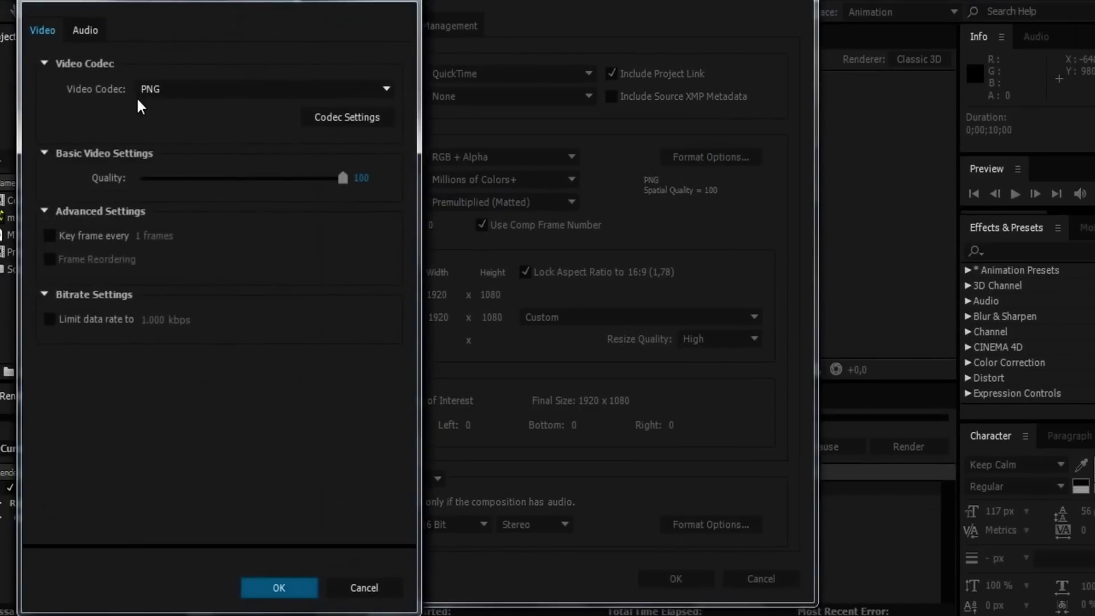
left_click(158, 91)
left_click(485, 473)
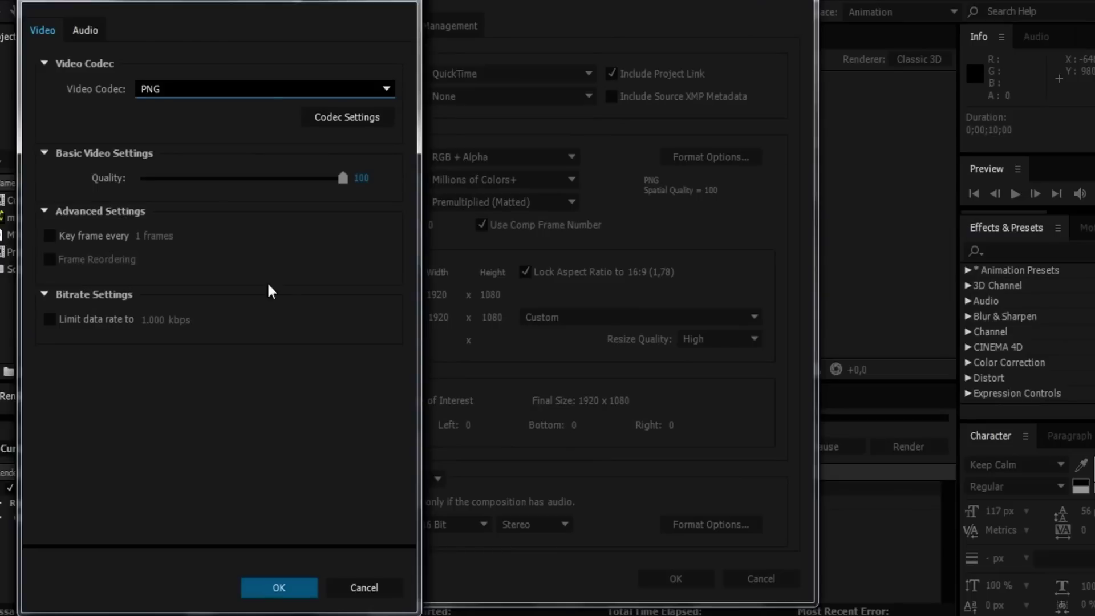
left_click(227, 97)
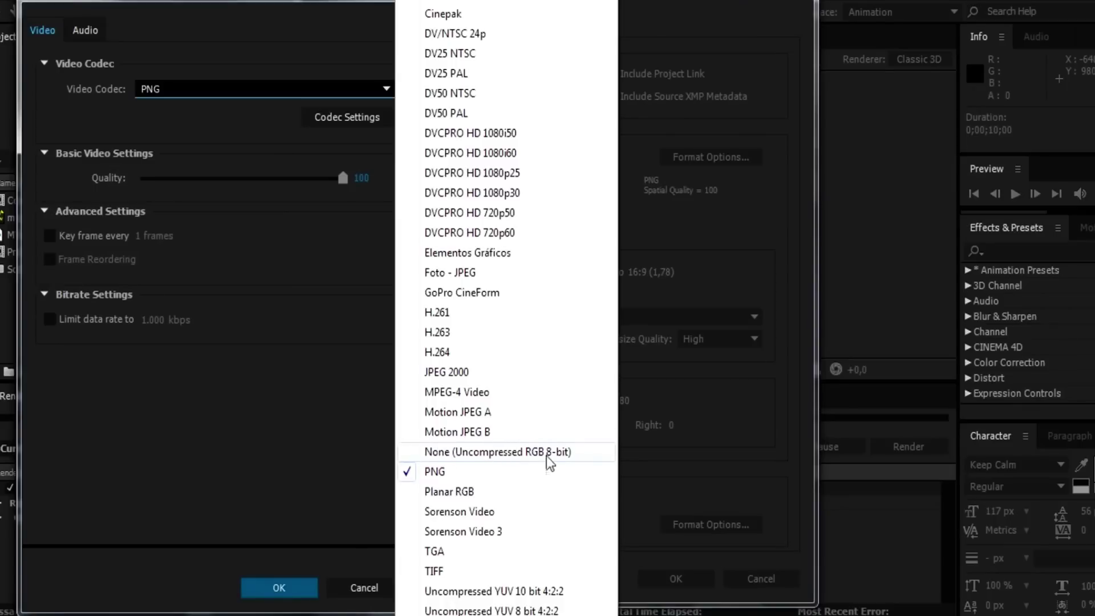
left_click(222, 447)
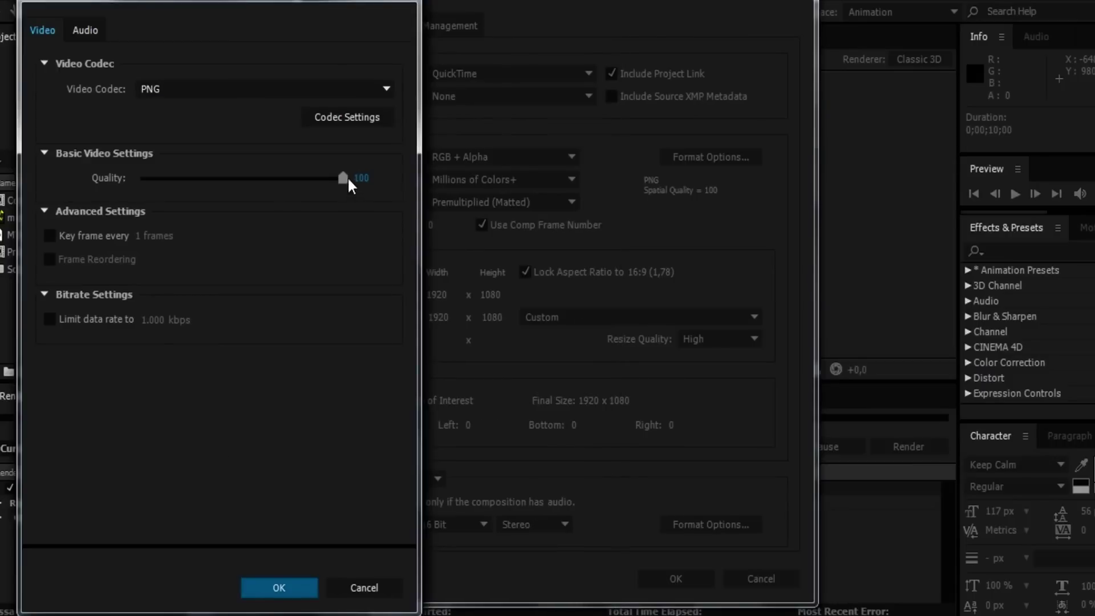
left_click(293, 590)
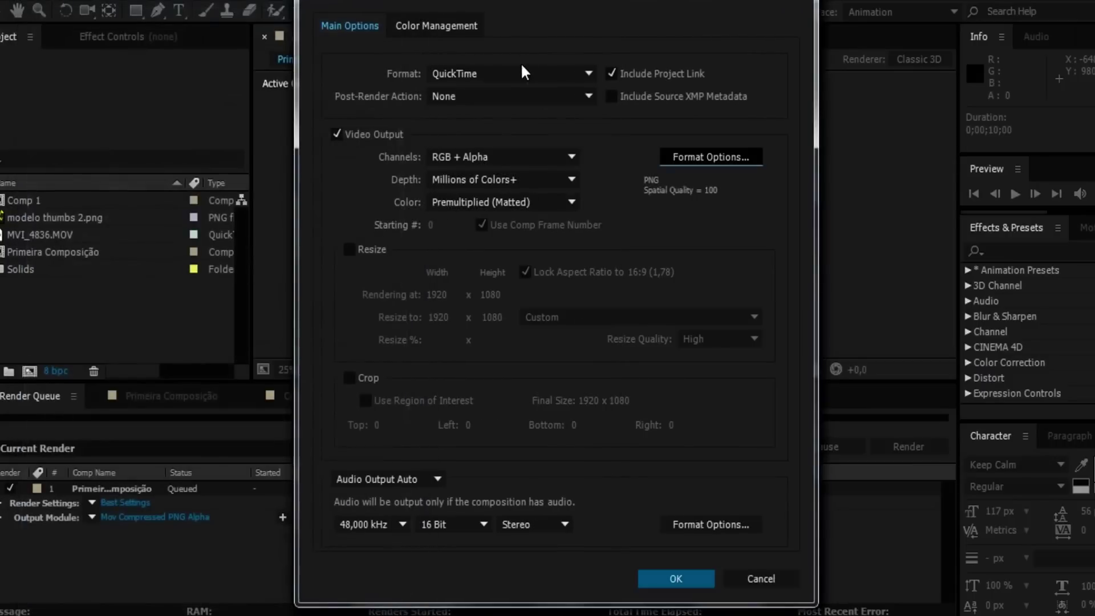
left_click(517, 73)
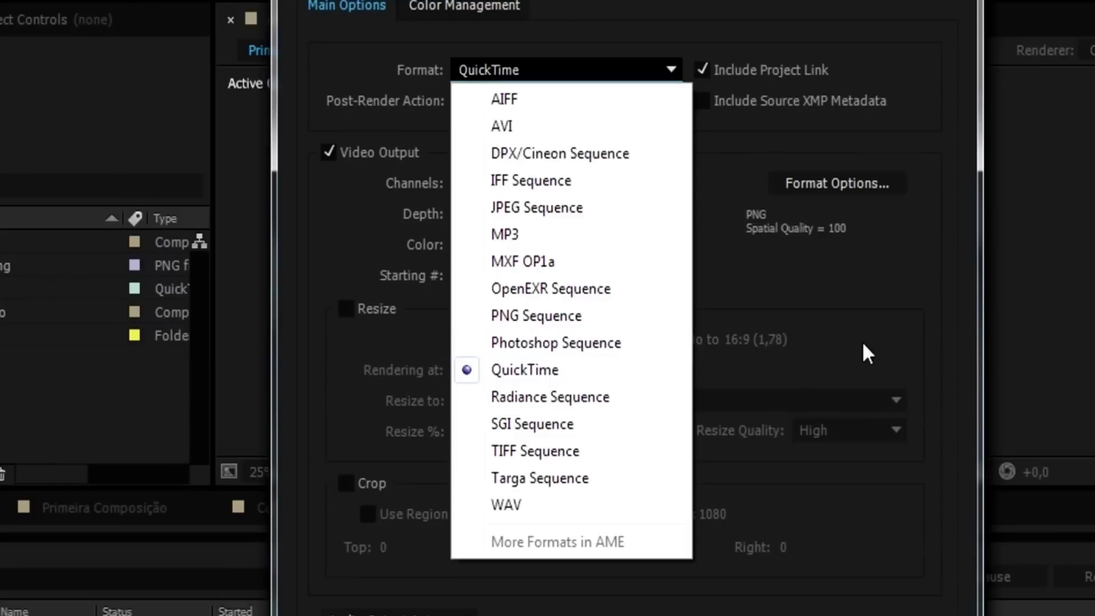
left_click(805, 339)
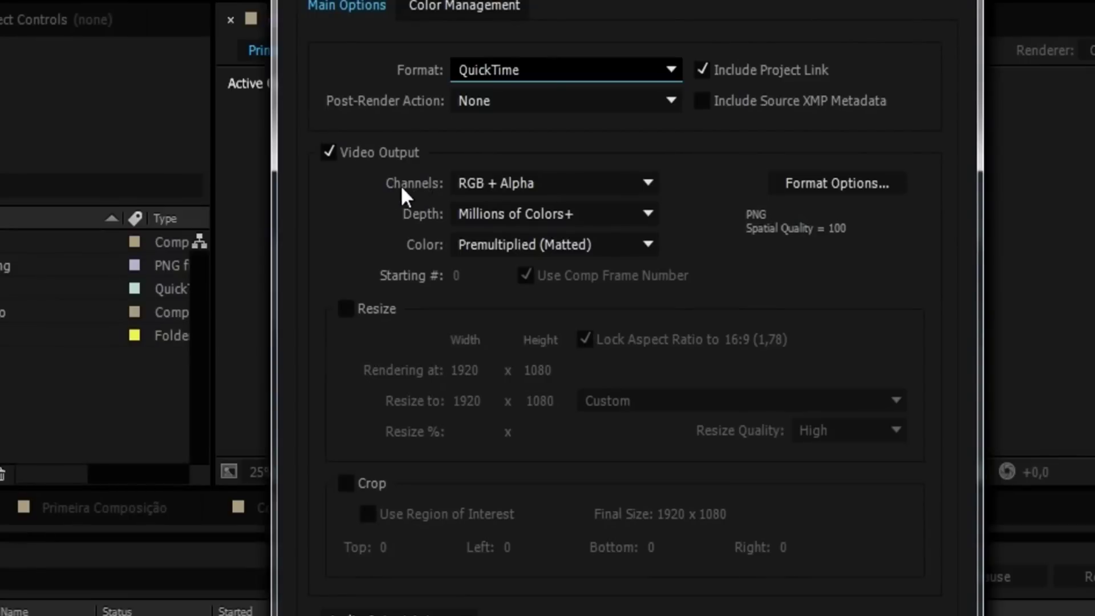
left_click(478, 185)
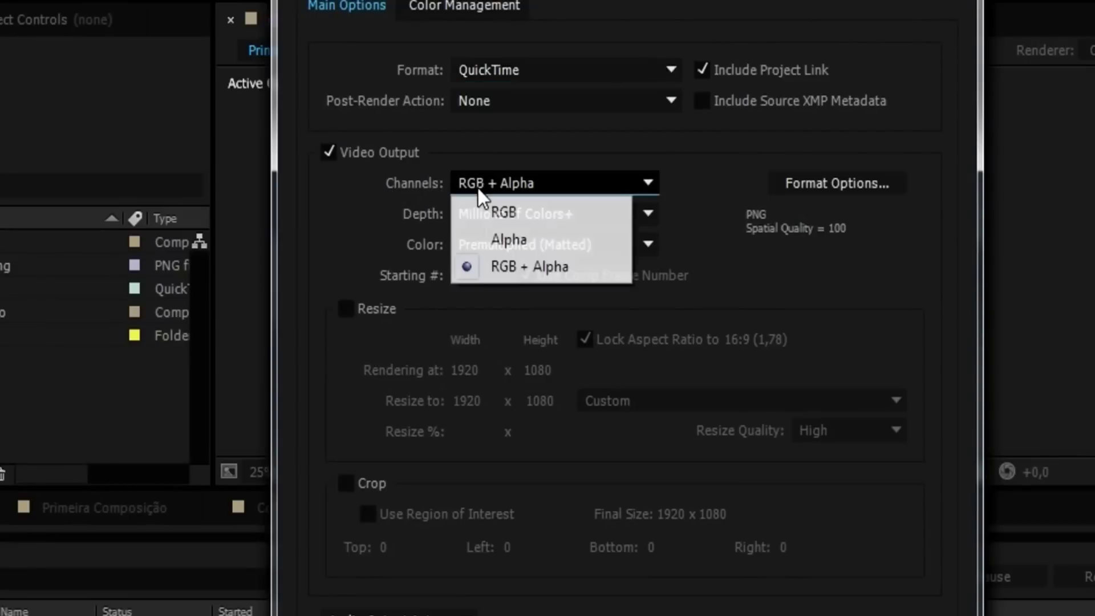
left_click(504, 213)
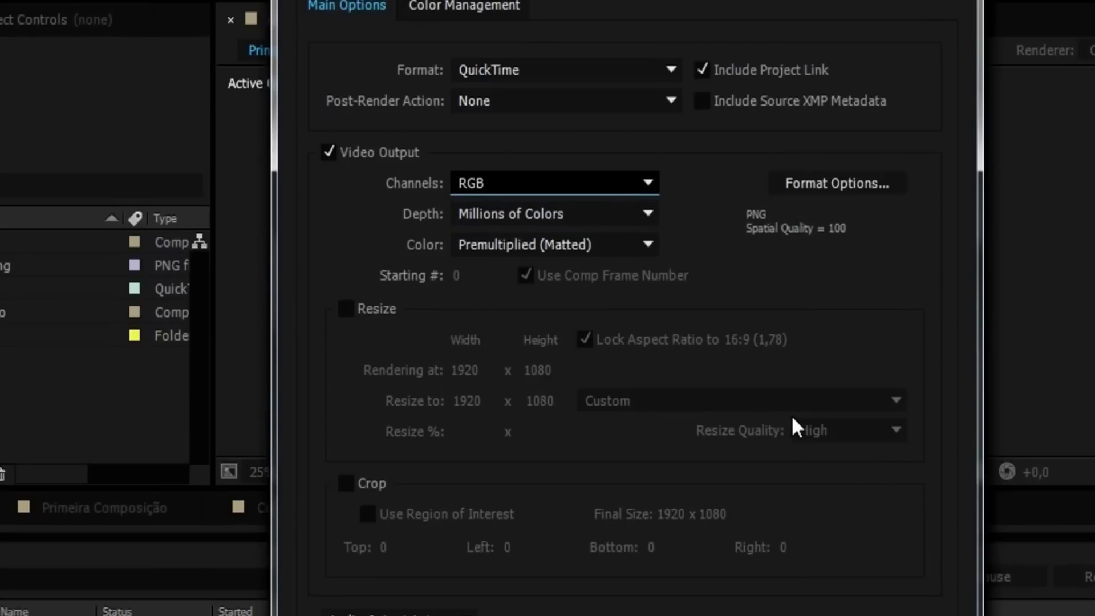
left_click(630, 176)
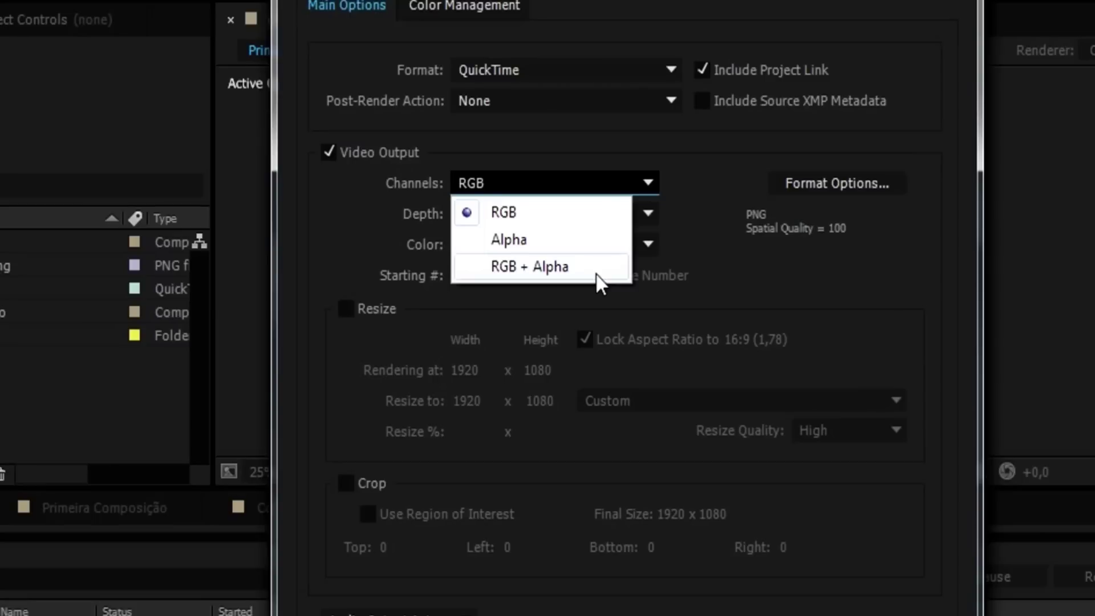
left_click(598, 274)
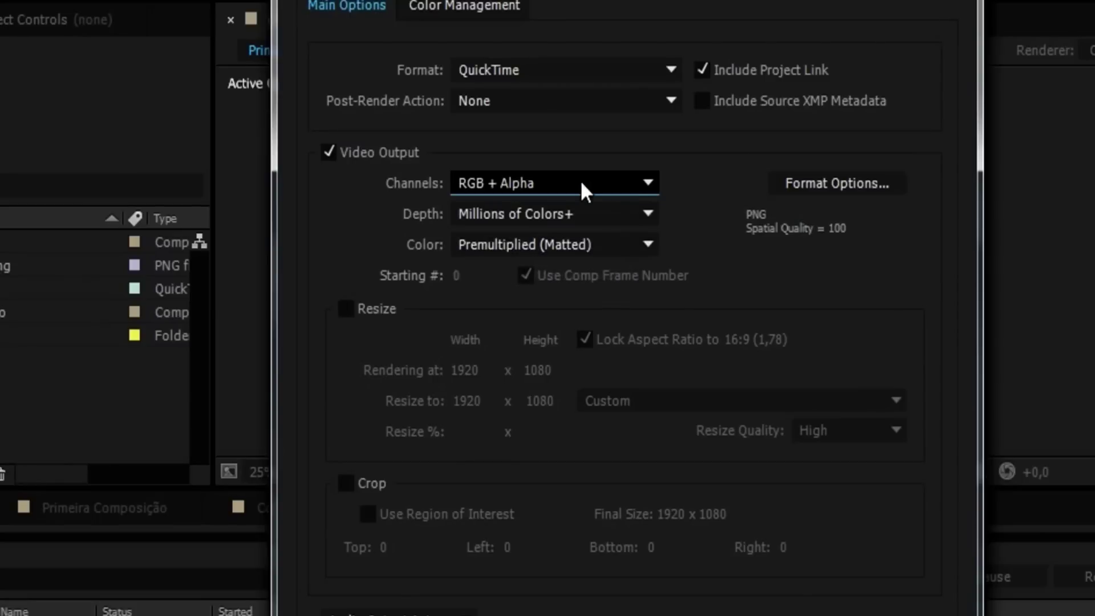
left_click(580, 181)
left_click(584, 208)
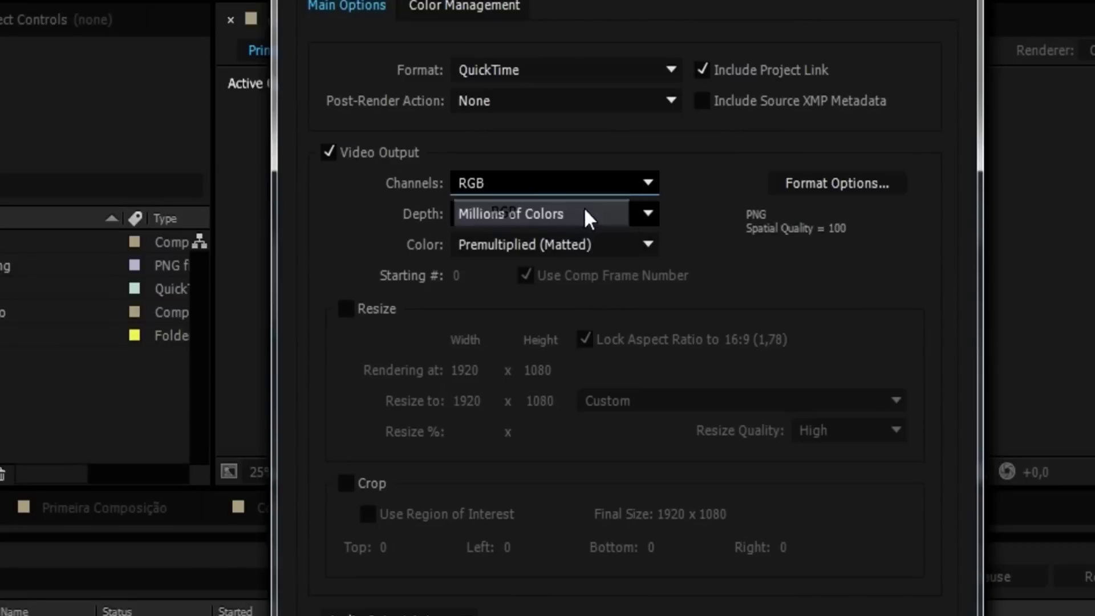
left_click(645, 184)
left_click(588, 267)
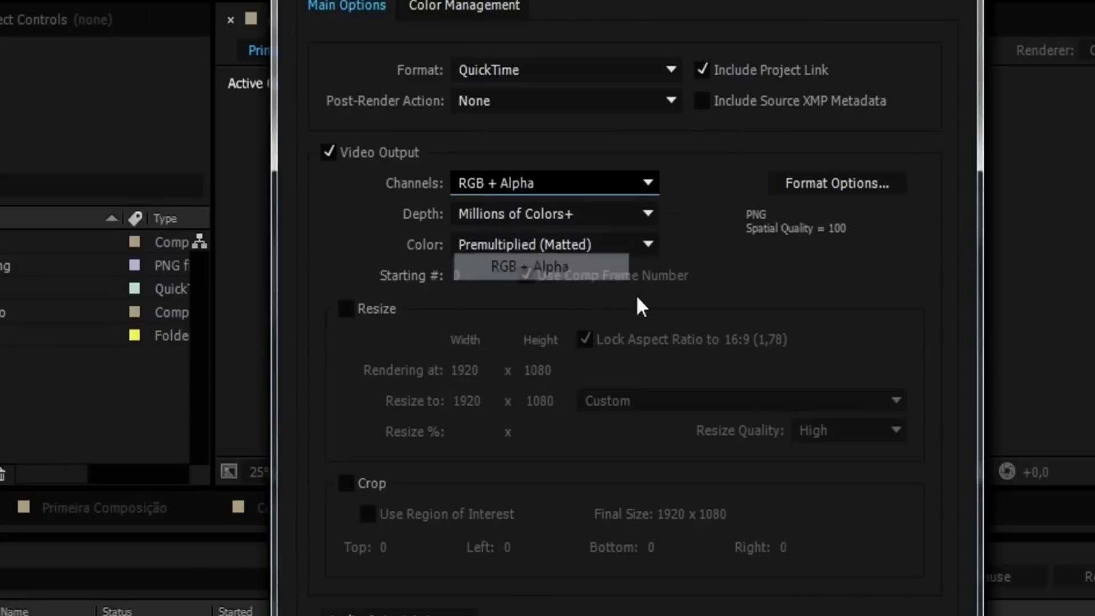
left_click(490, 223)
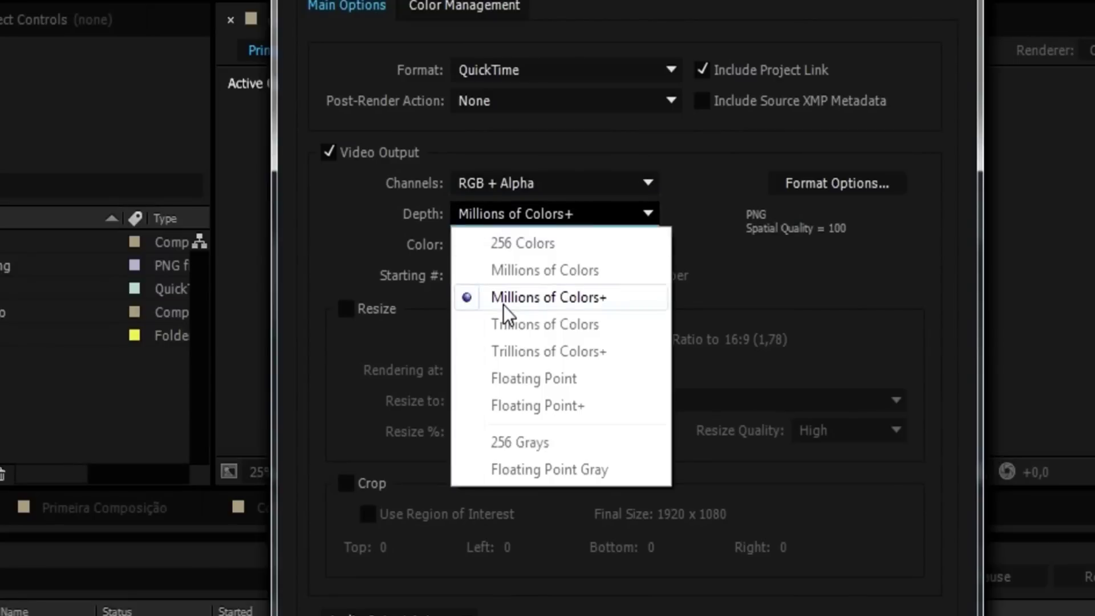
left_click(502, 303)
left_click(502, 245)
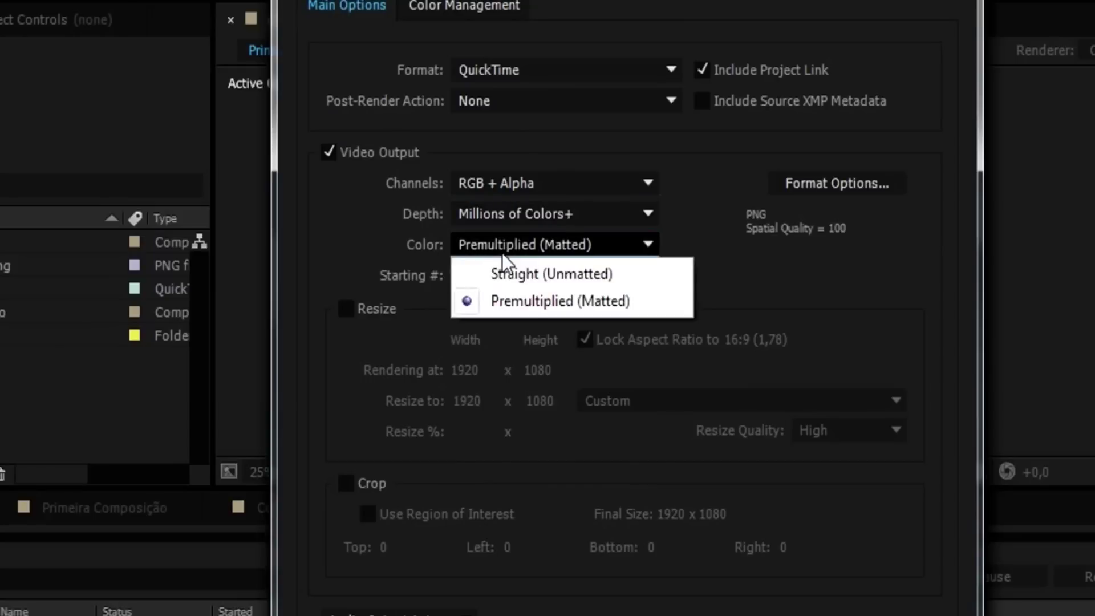
left_click(540, 304)
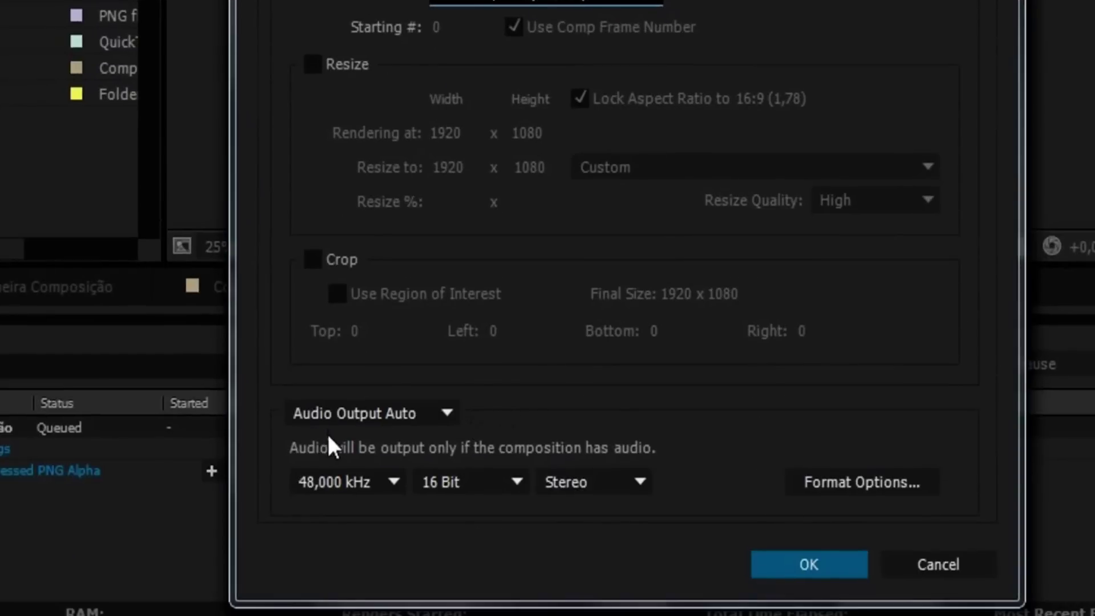
left_click(407, 417)
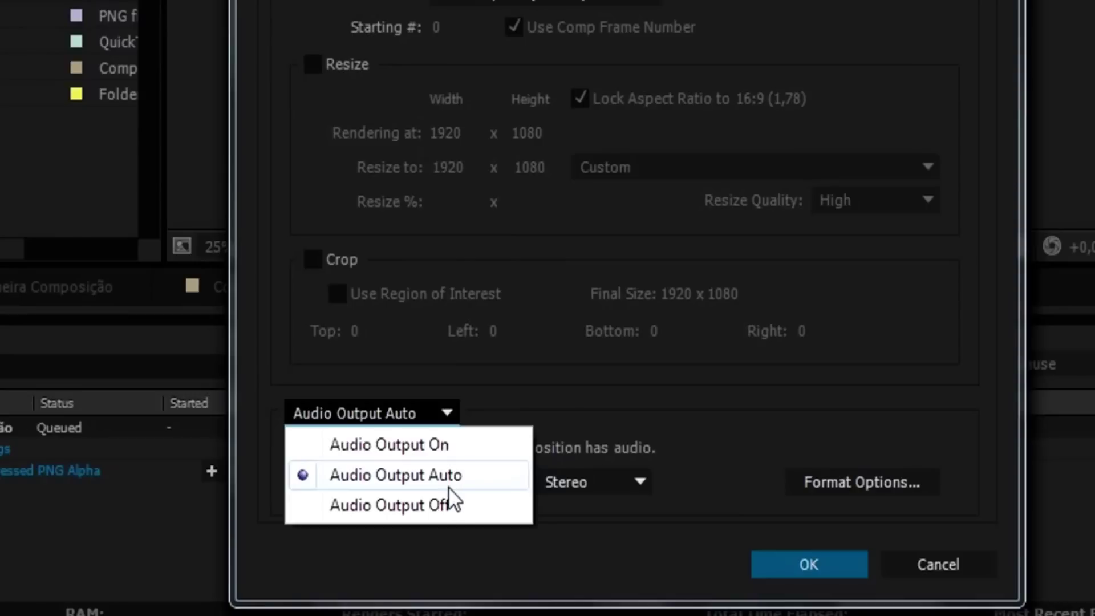
left_click(448, 506)
left_click(371, 413)
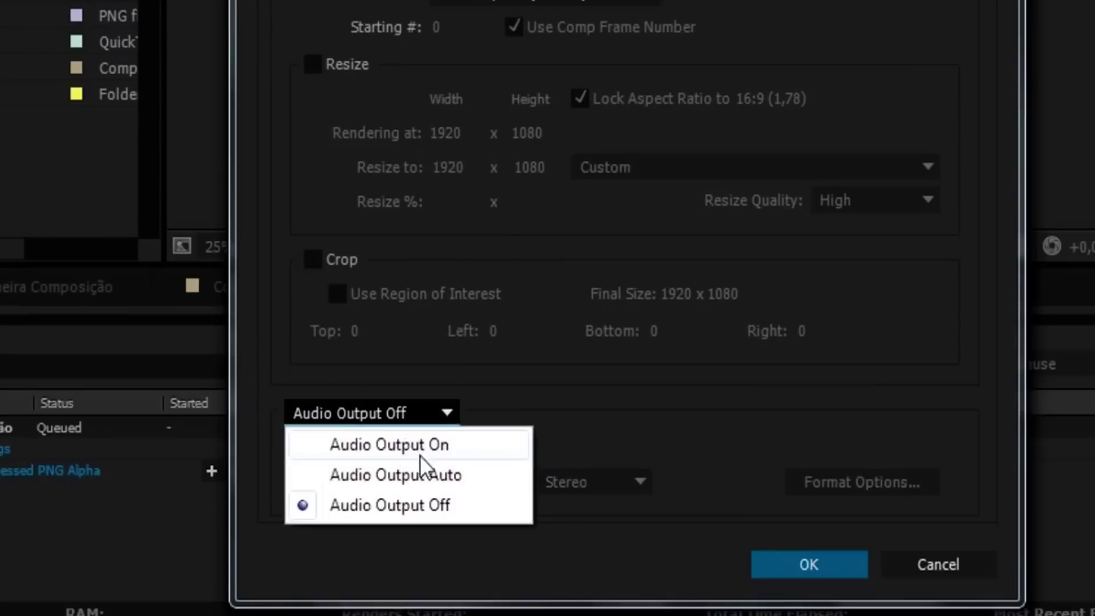
left_click(422, 474)
left_click(862, 482)
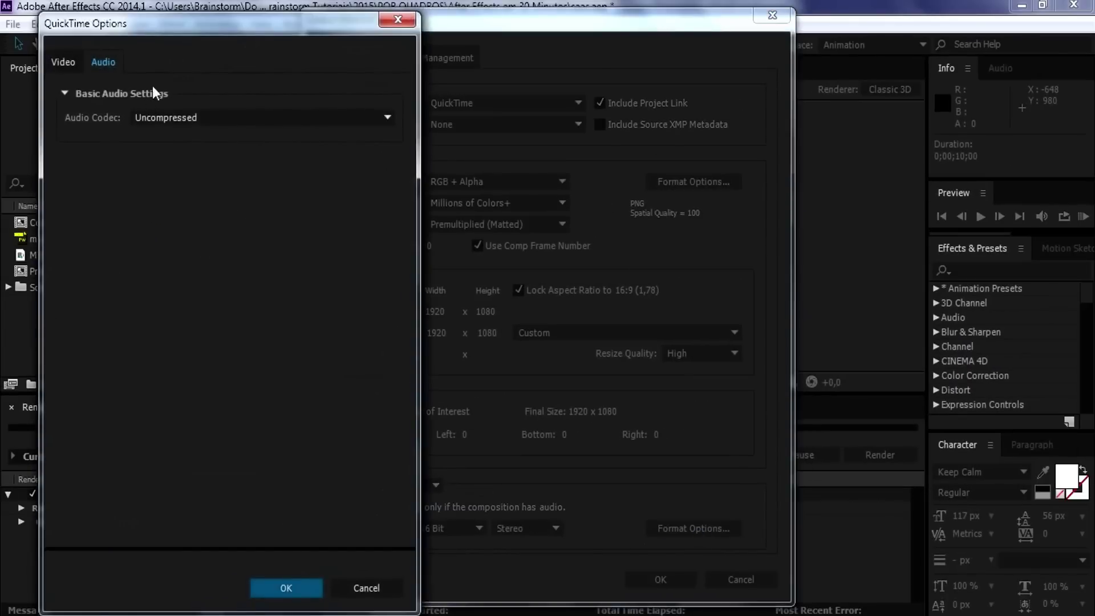
left_click(174, 120)
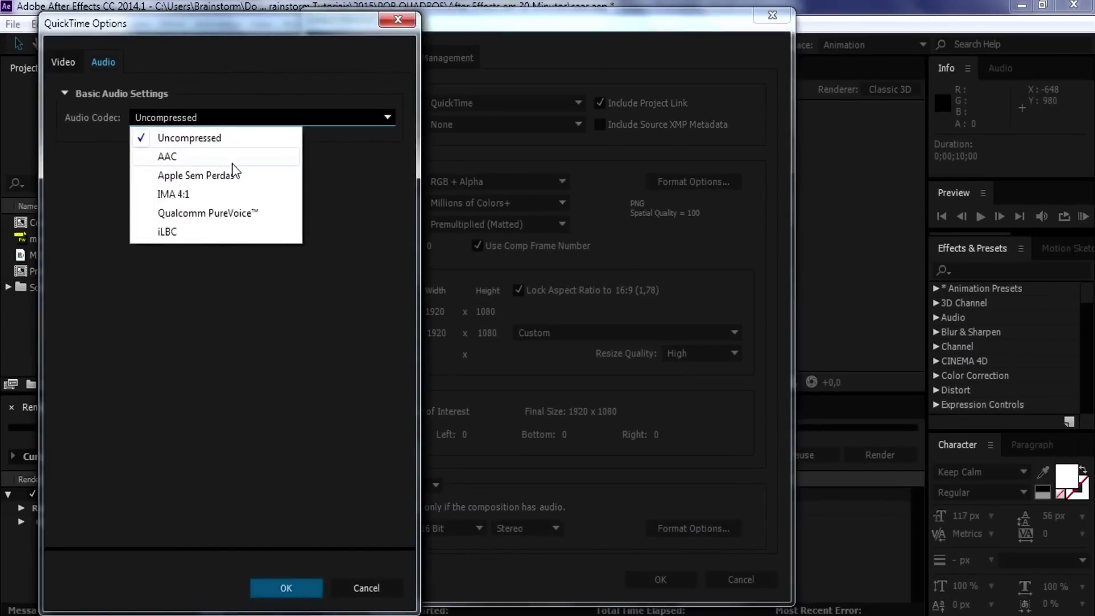
left_click(315, 589)
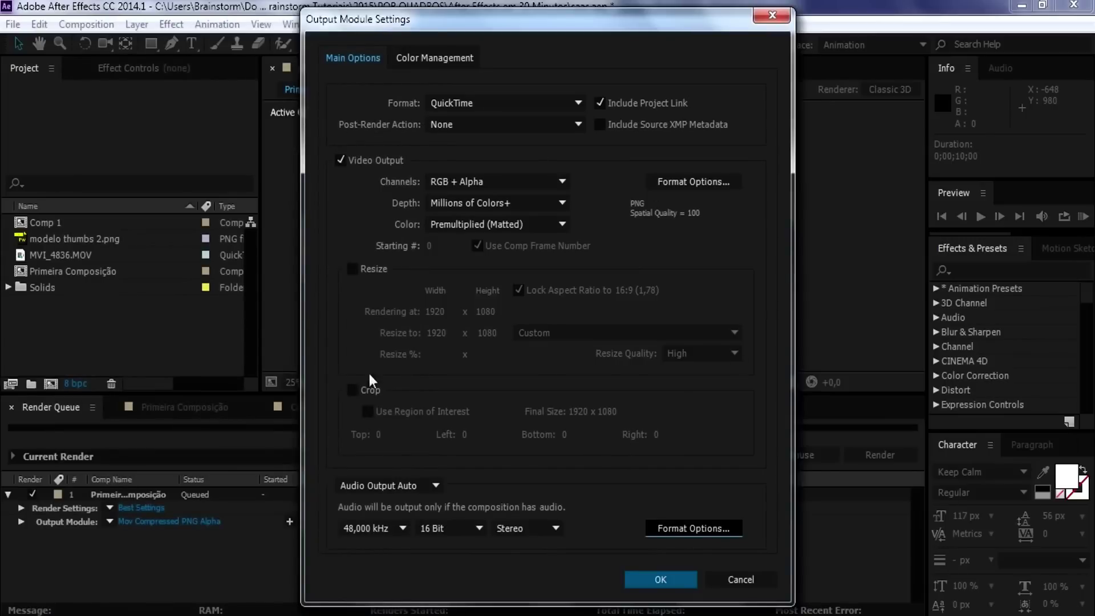
left_click(644, 581)
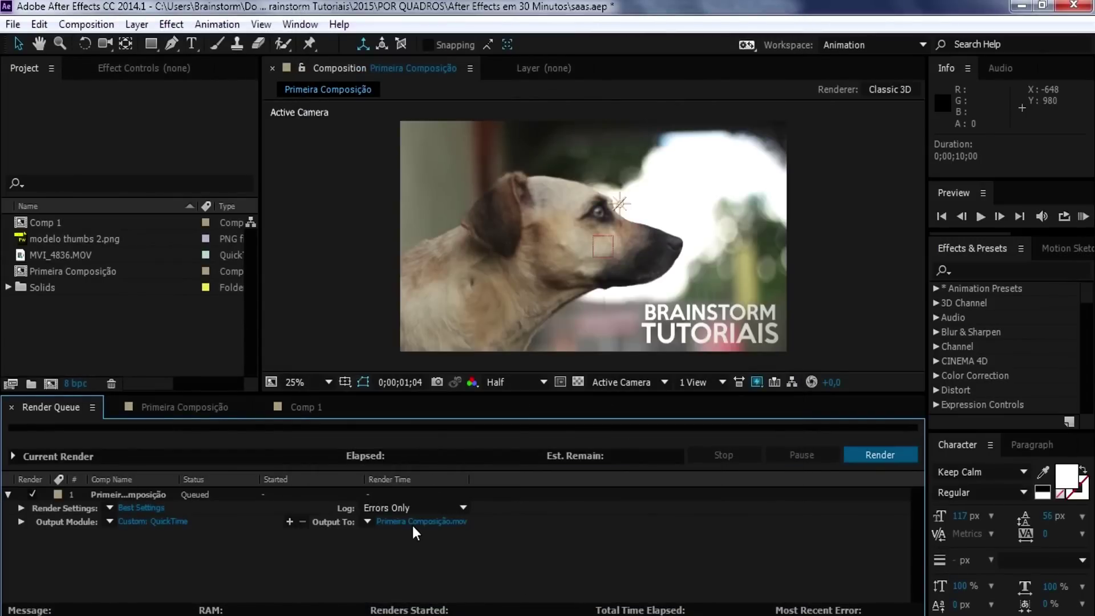
Save the render output as Primeira Composição.mov
left_click(418, 523)
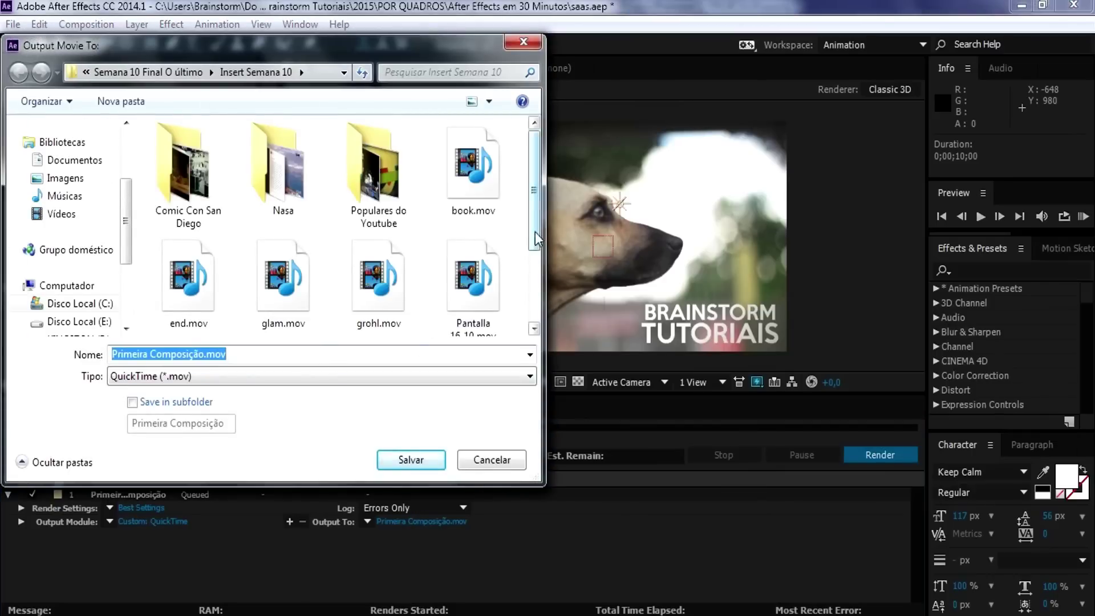
scroll(450, 331, "down", 3)
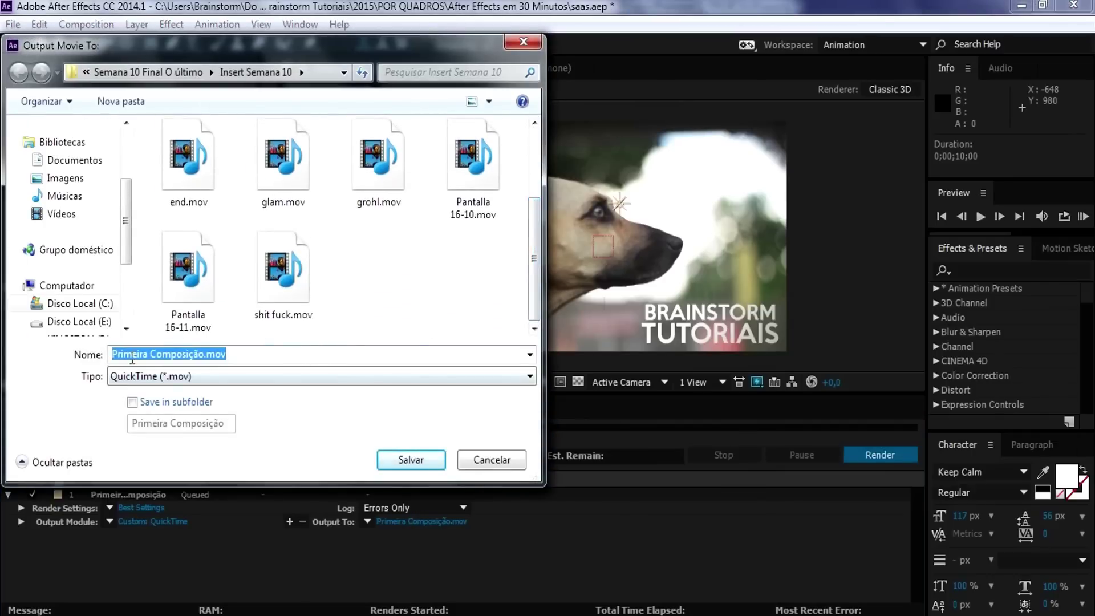
scroll(132, 361, "up", 3)
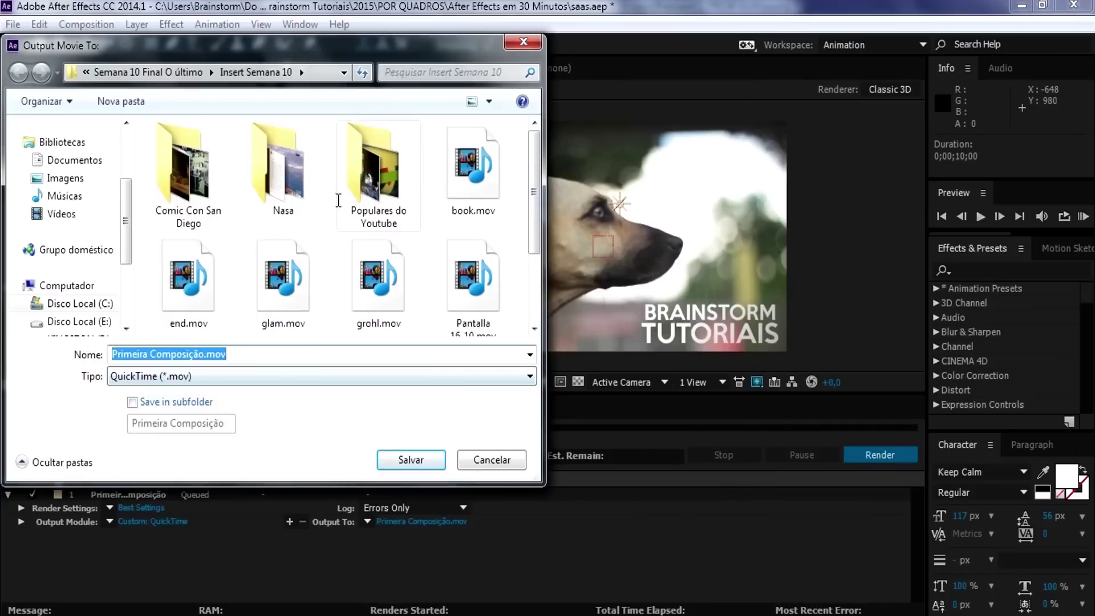
left_click(410, 459)
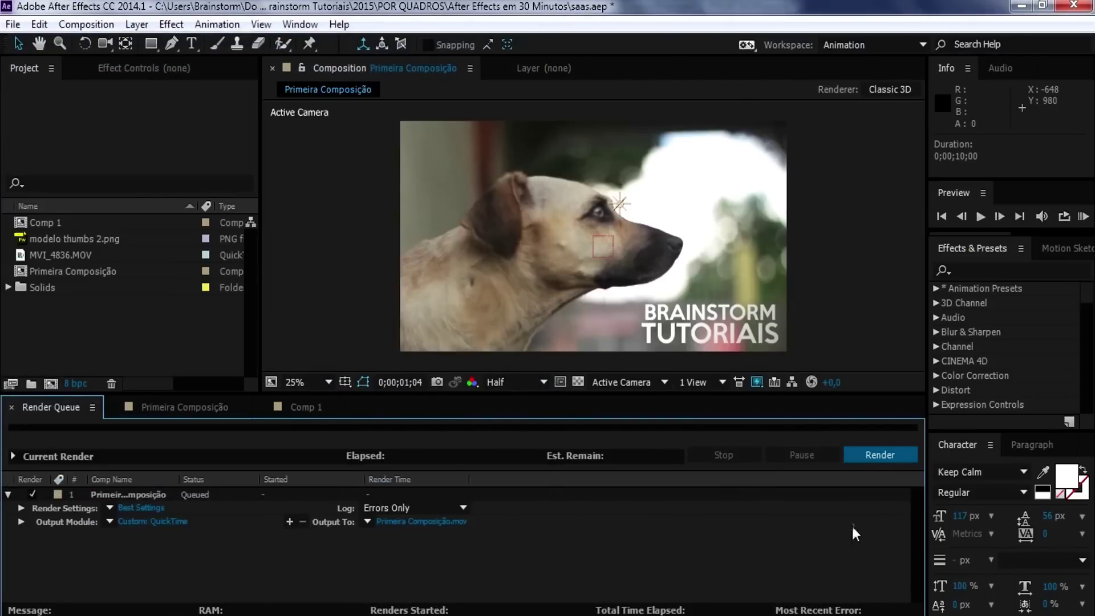
left_click(889, 458)
Preview Comp 1 and add it to the Render Queue via File > Export
left_click(284, 416)
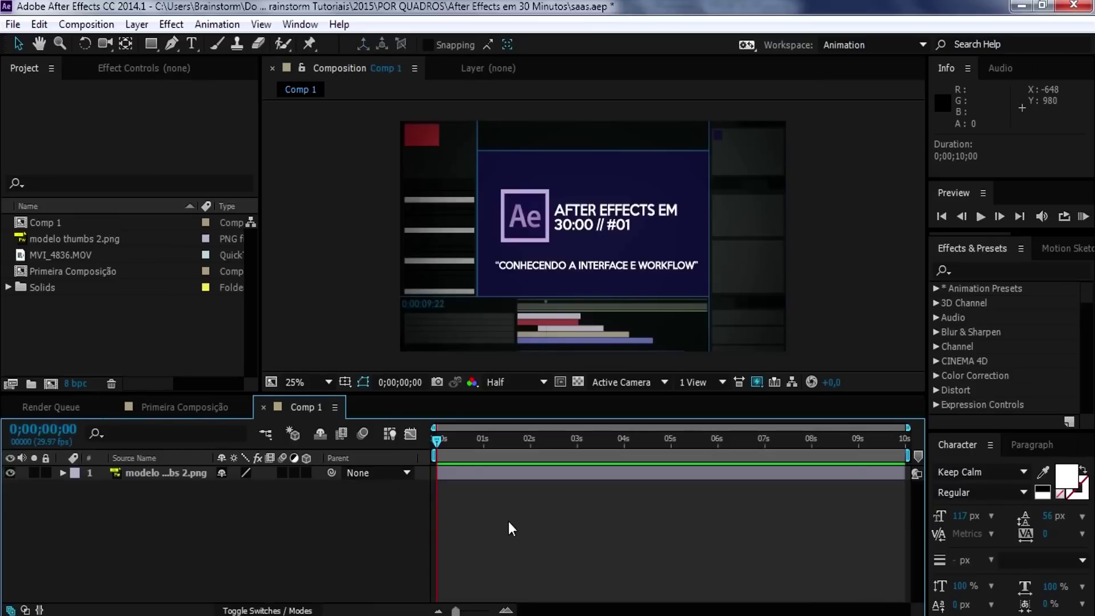
left_click_drag(474, 445, 382, 445)
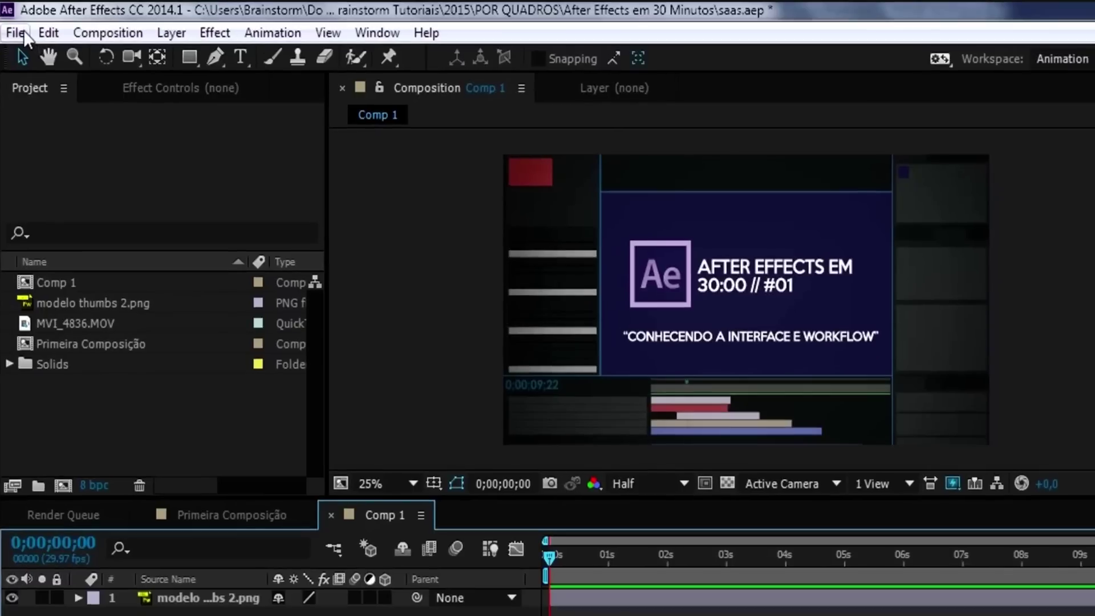
left_click(12, 24)
mouse_move(101, 323)
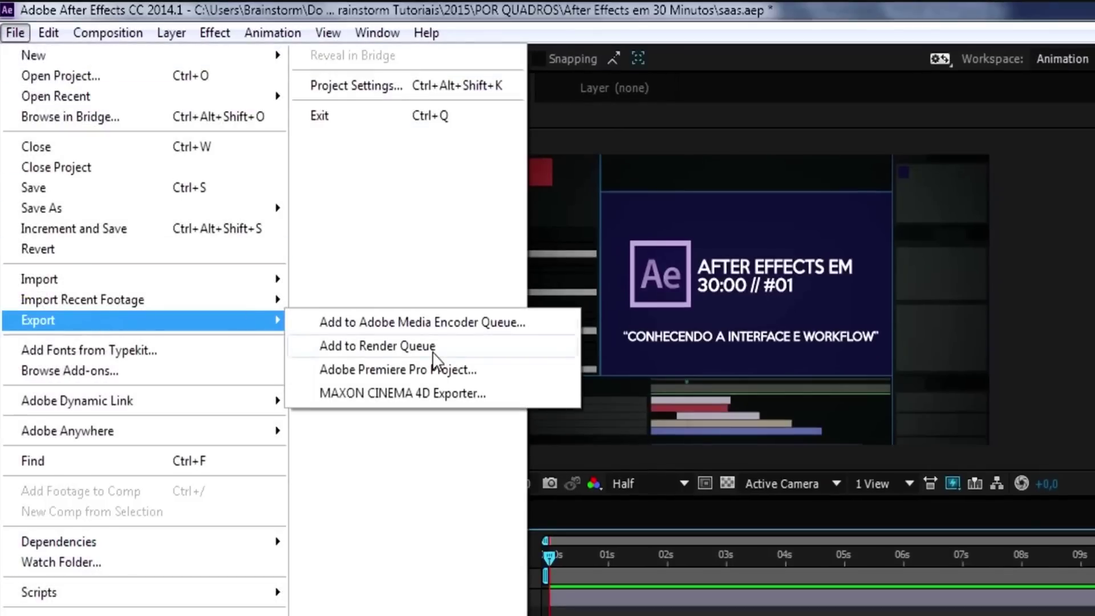
left_click(433, 349)
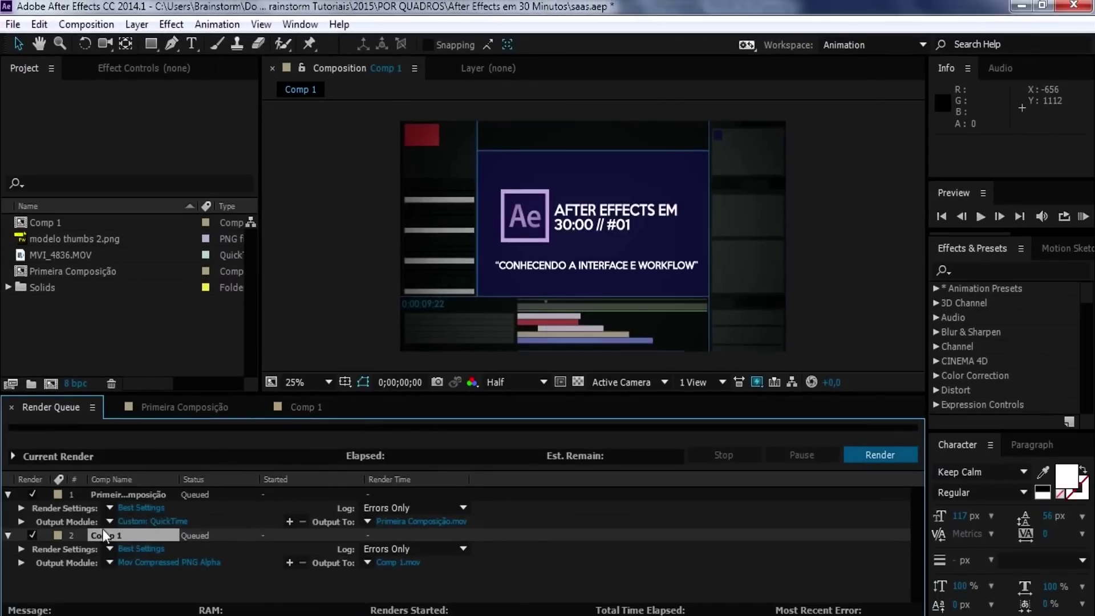
Select the new Comp 1 item in the Render Queue
left_click(80, 517)
left_click(121, 496)
left_click(128, 536)
left_click(126, 494)
left_click(125, 535)
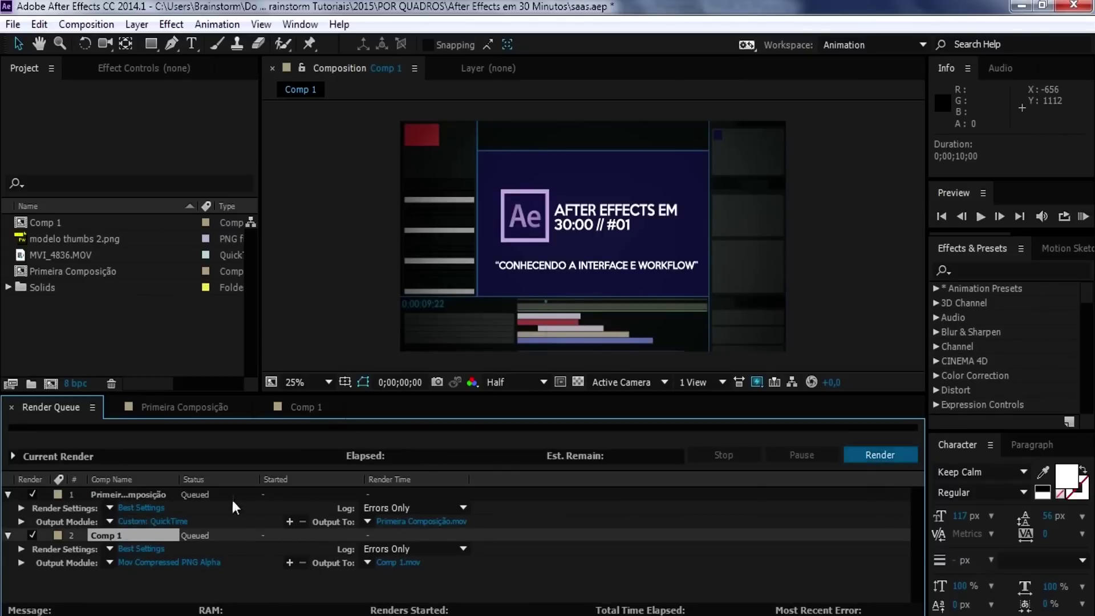
left_click(159, 494)
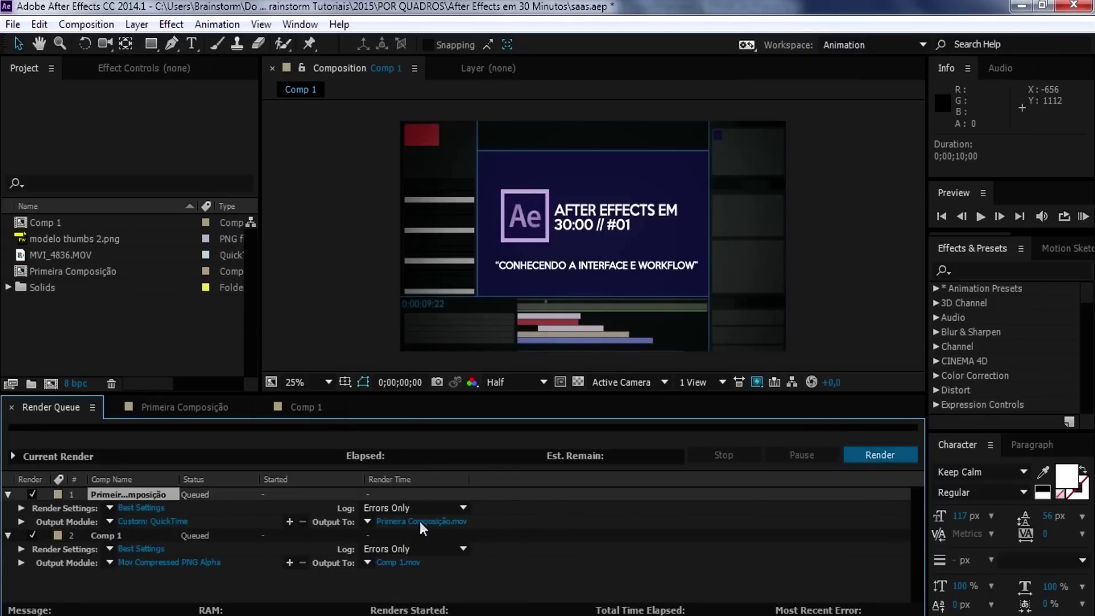
left_click(121, 537)
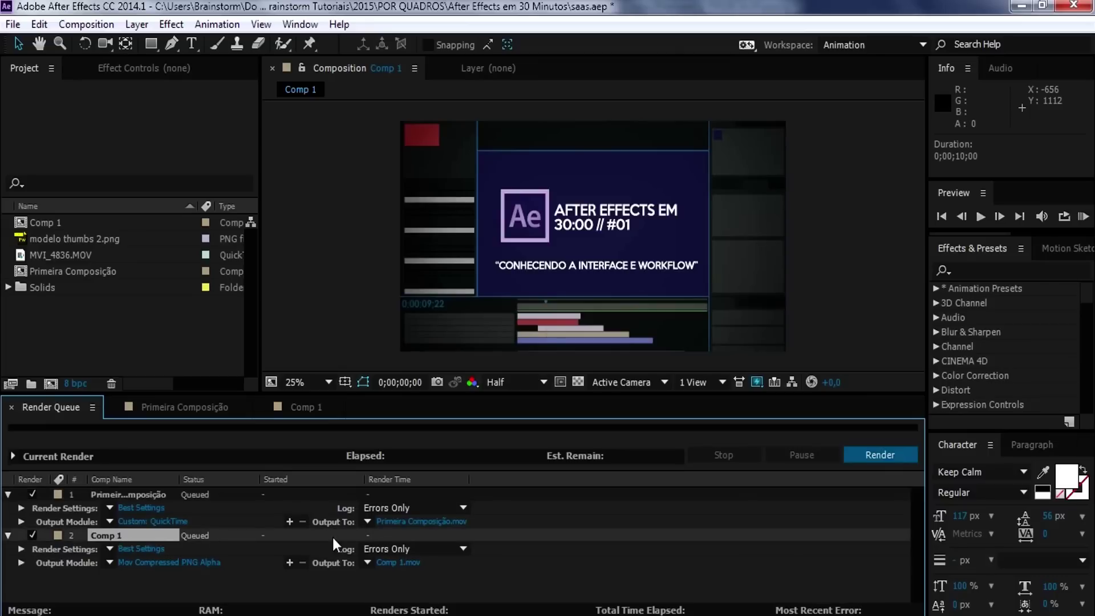